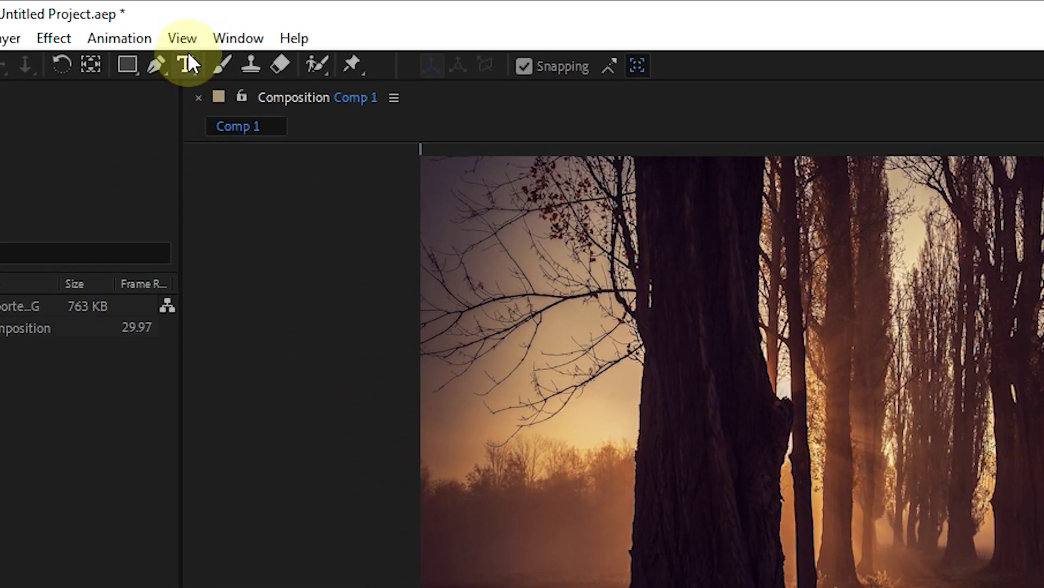
- Add a horizontal text layer over the forest photo reading 'blue cube' / 'After Affects'
left_click(179, 29)
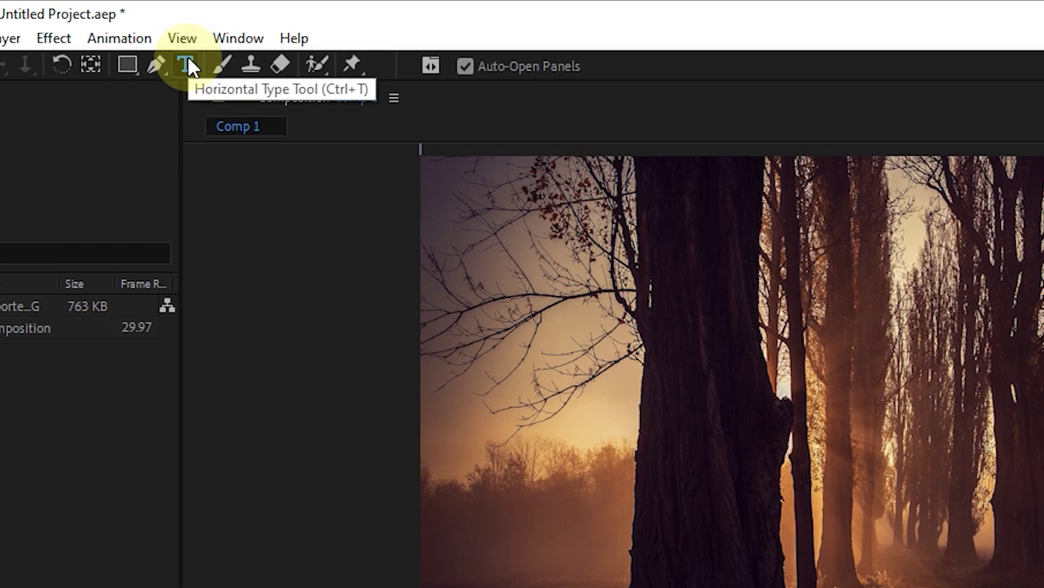
left_click(189, 59)
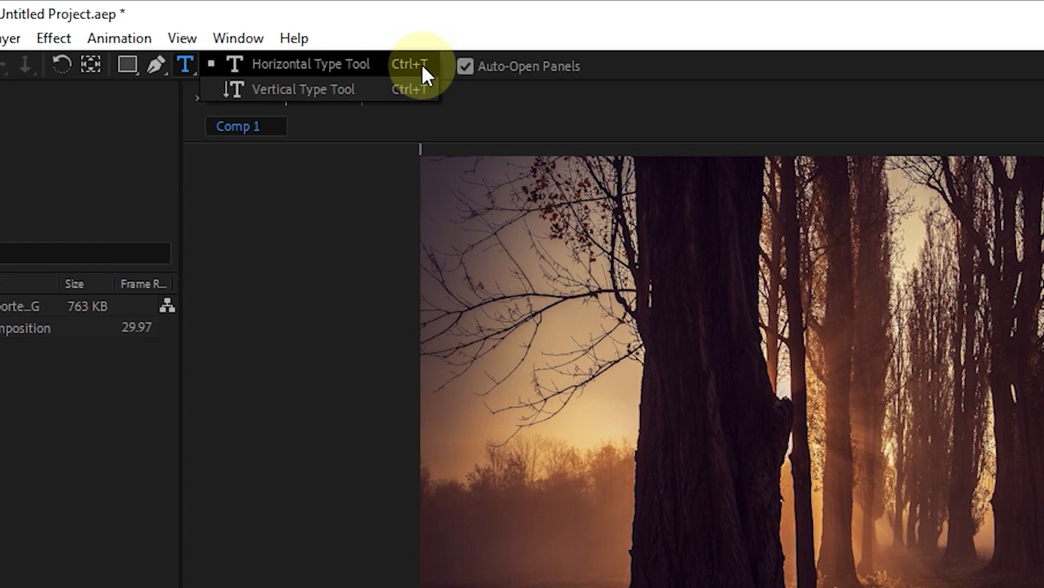
left_click(315, 65)
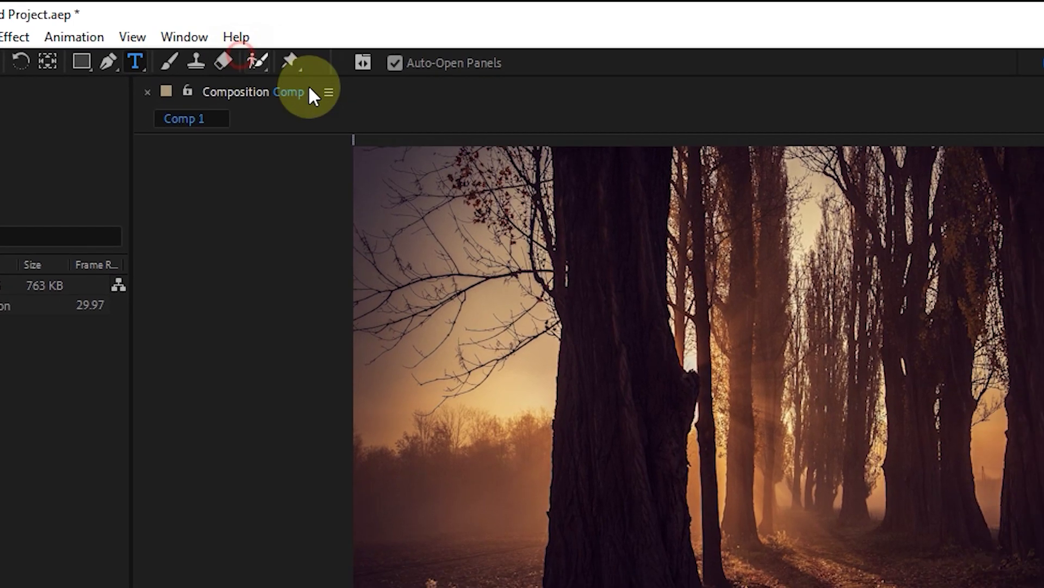
left_click(485, 329)
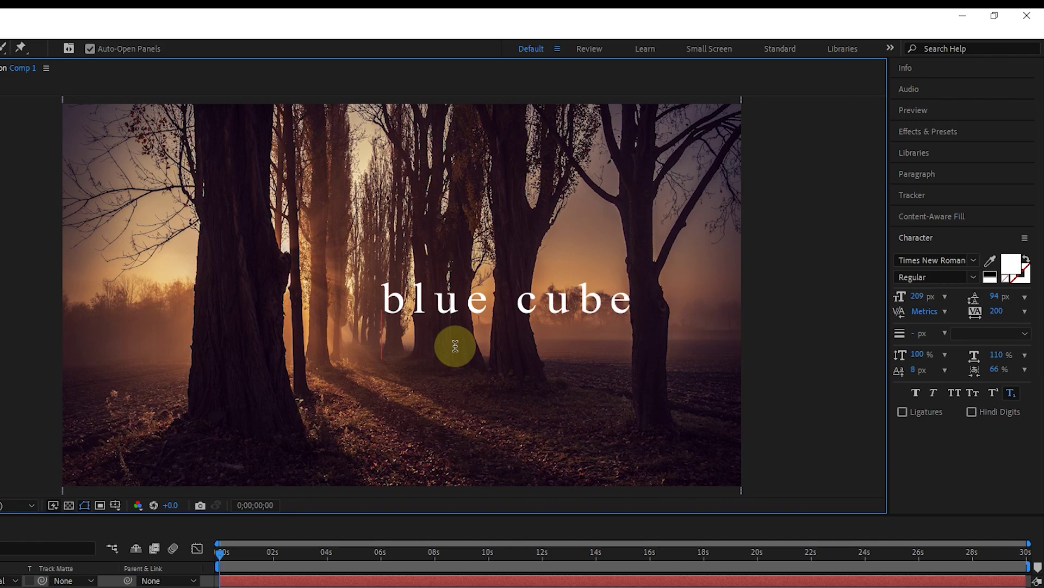
type("A")
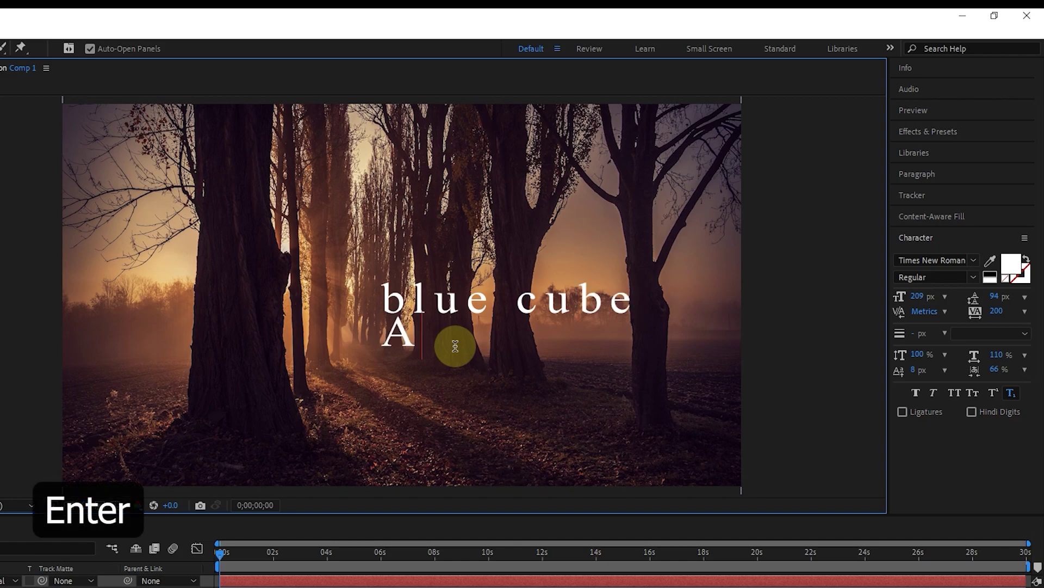
type("fter A")
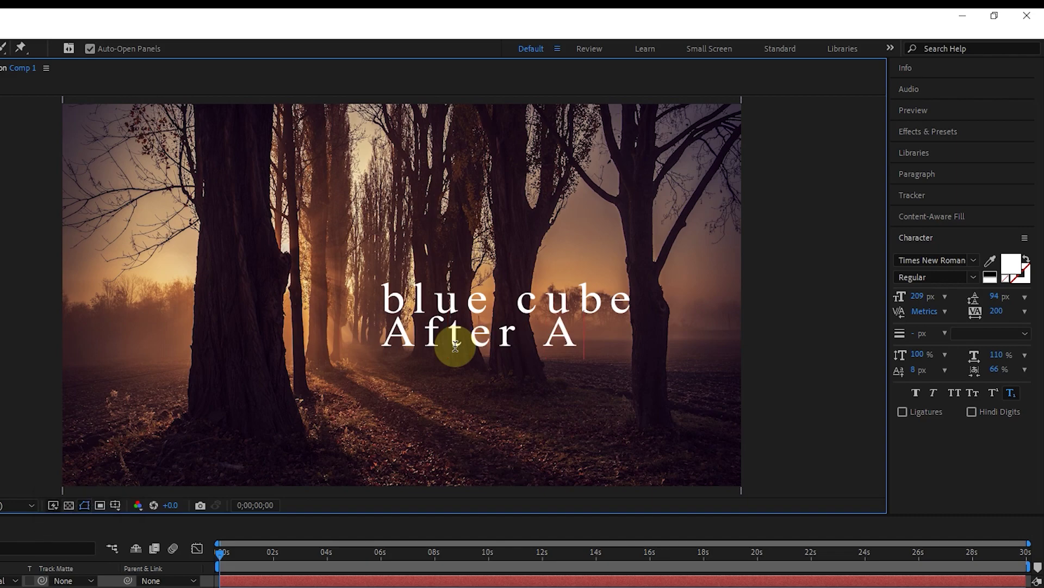
type("ffects")
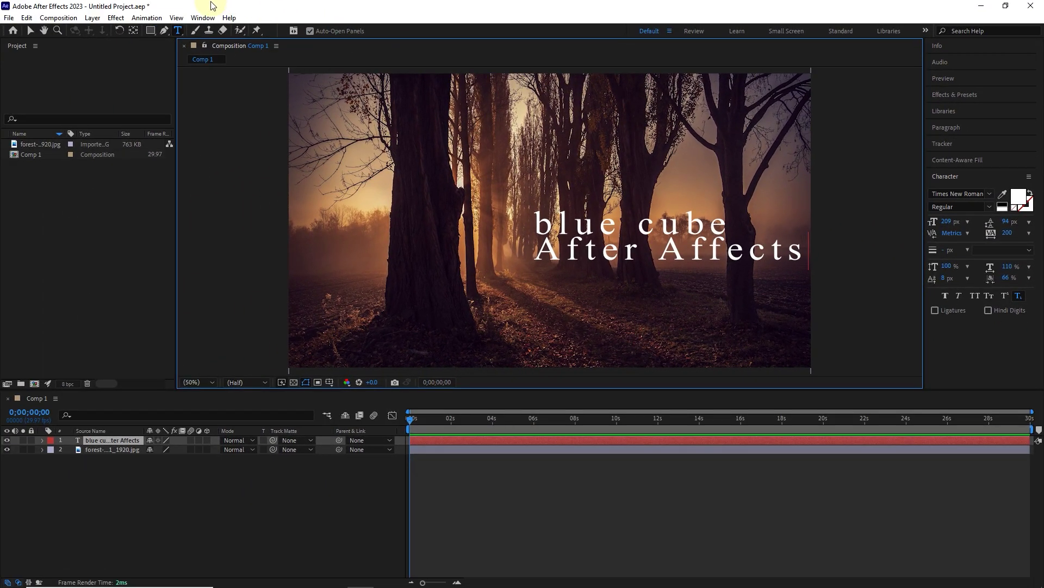
left_click(202, 18)
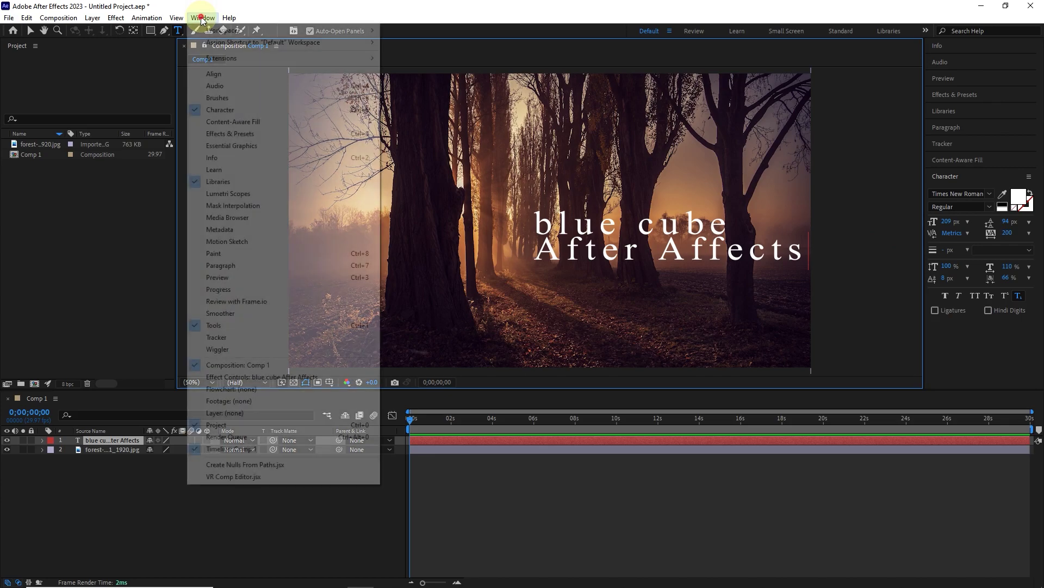
left_click(231, 114)
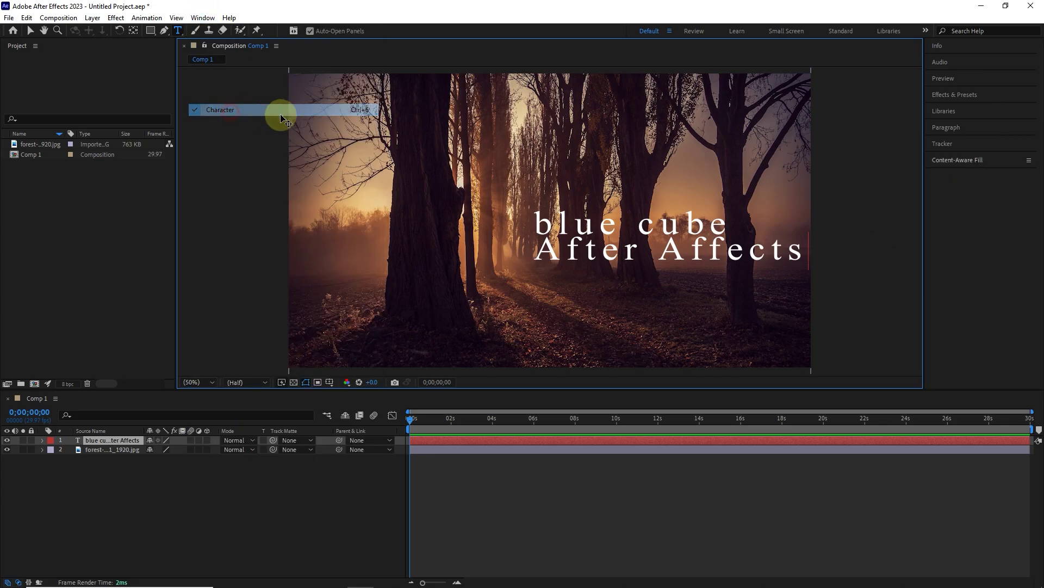
left_click(208, 22)
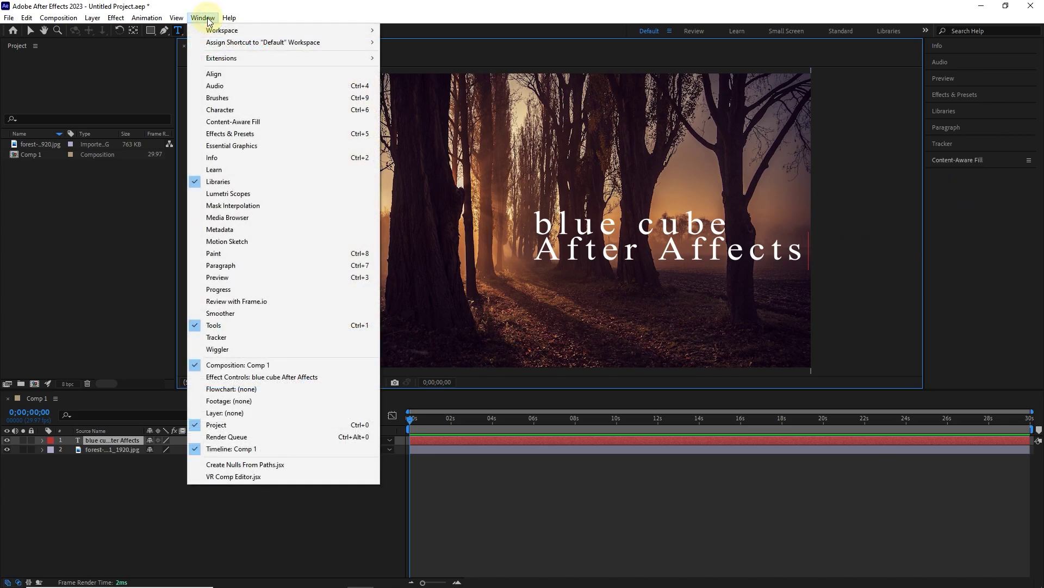
left_click(225, 110)
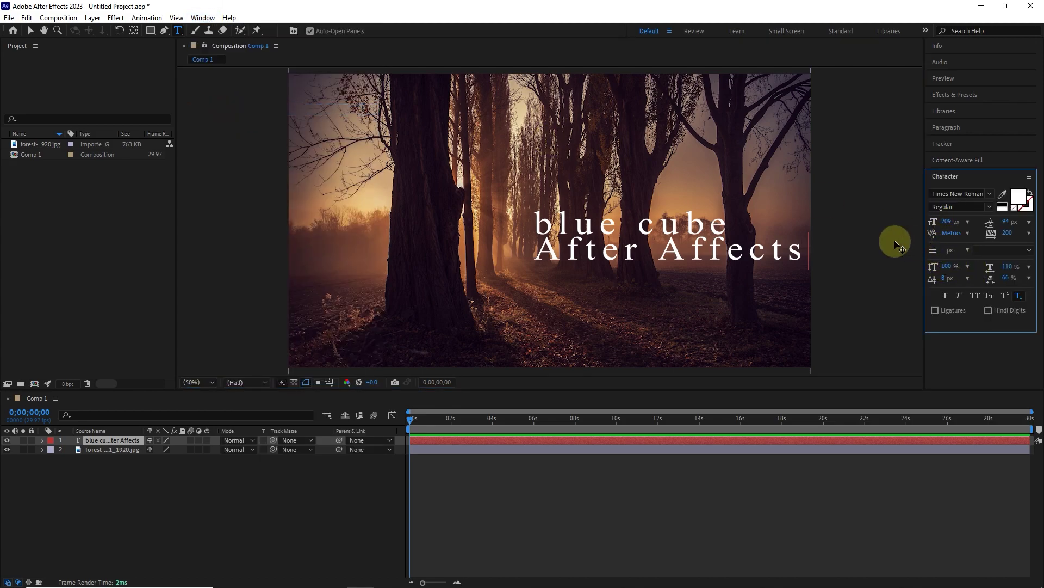
key("ctrl+shift+period")
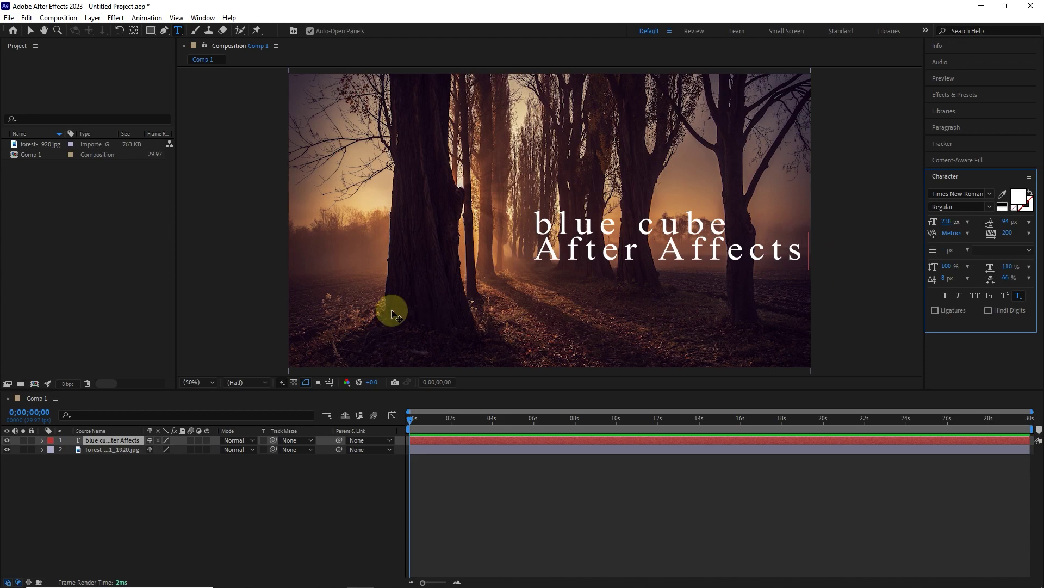
- Select the text layer and drag it from the right edge to the comp's centre
left_click(31, 31)
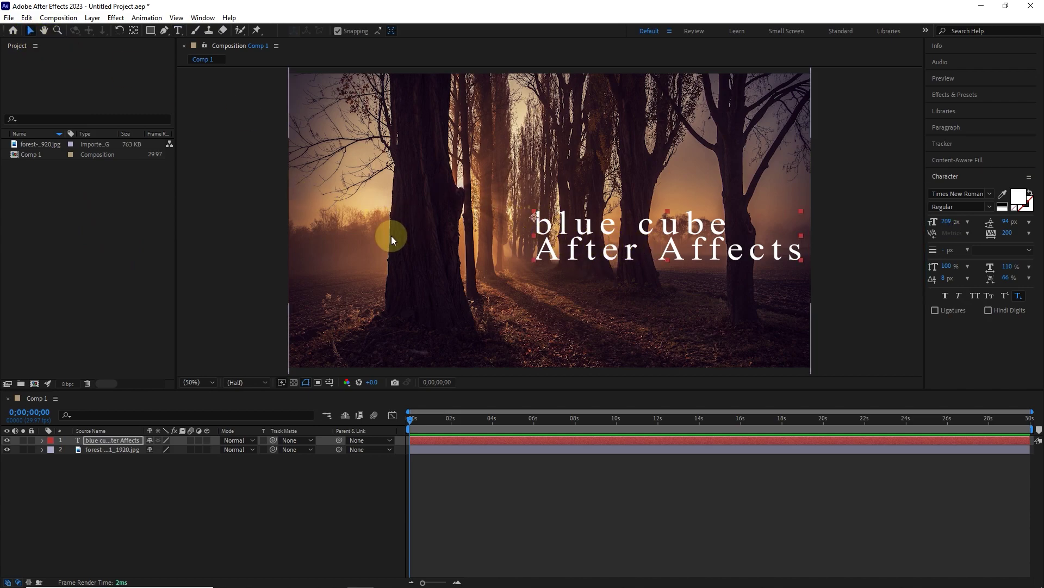
left_click(116, 440)
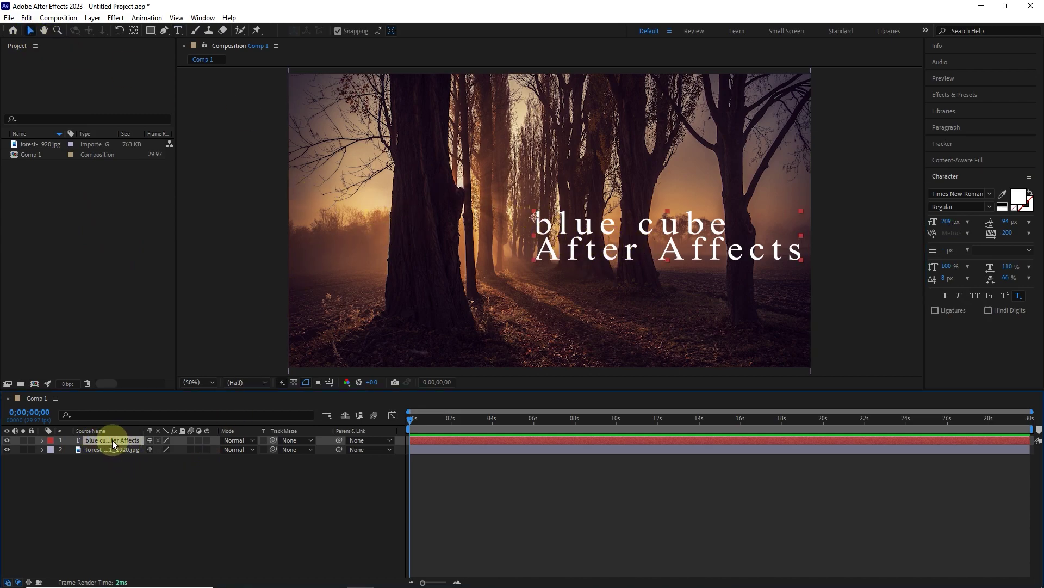
left_click_drag(548, 249, 465, 230)
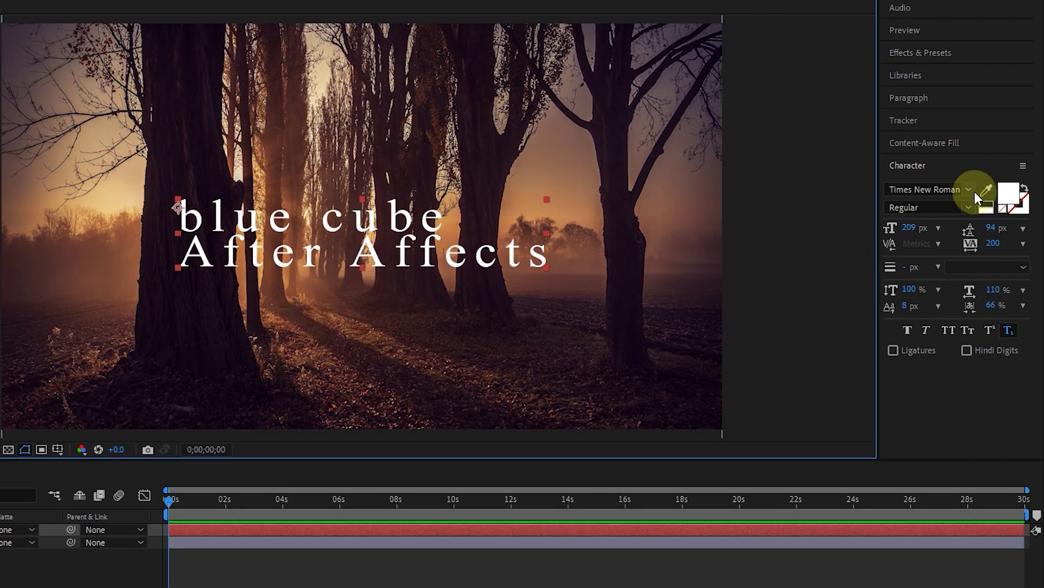
- Apply the ChunkFive font to the title and set its leading to 140 px
left_click(969, 190)
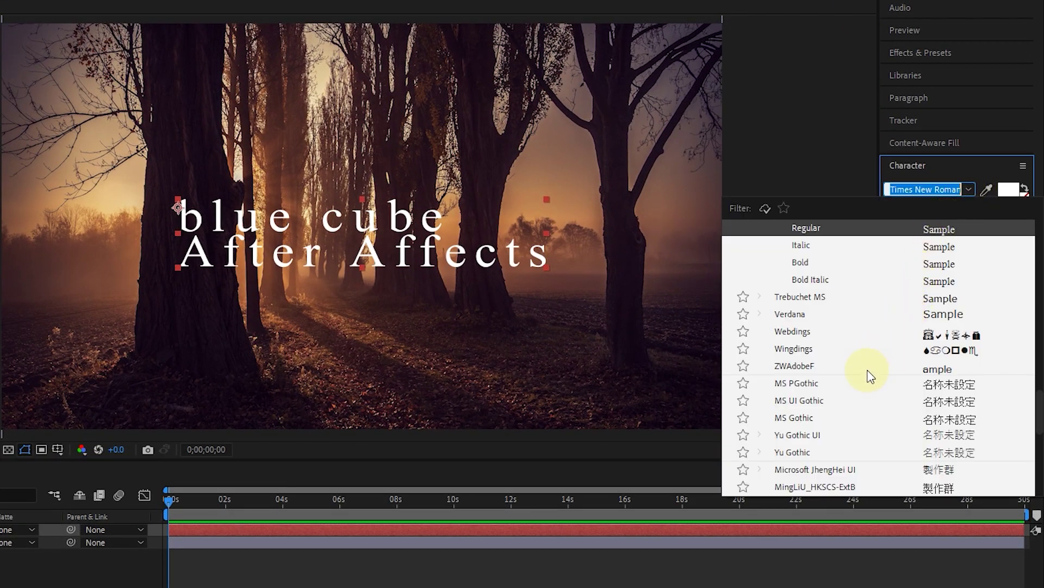
scroll(864, 375, "up", 10)
scroll(859, 393, "up", 1)
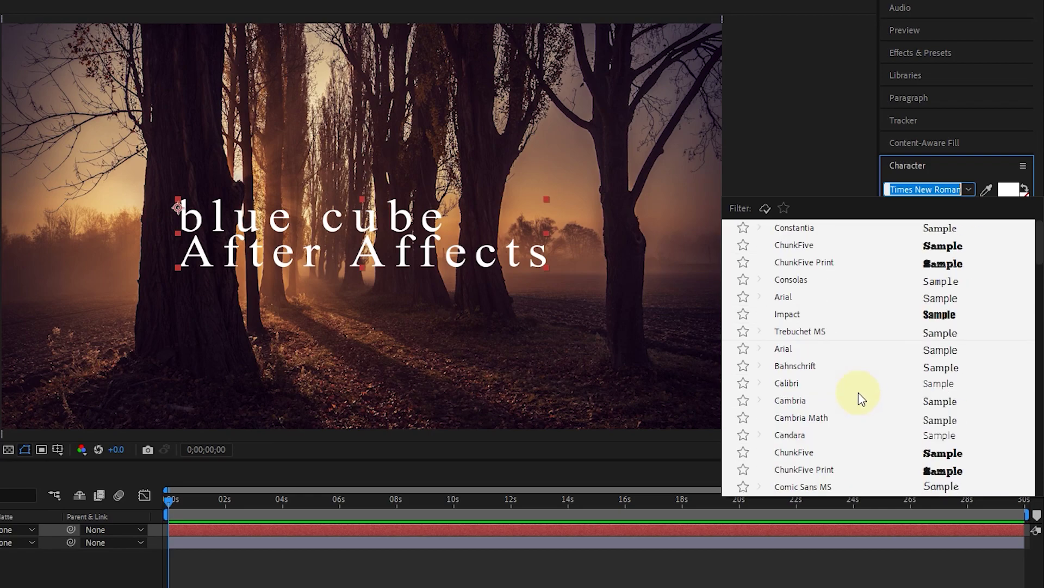
left_click(789, 244)
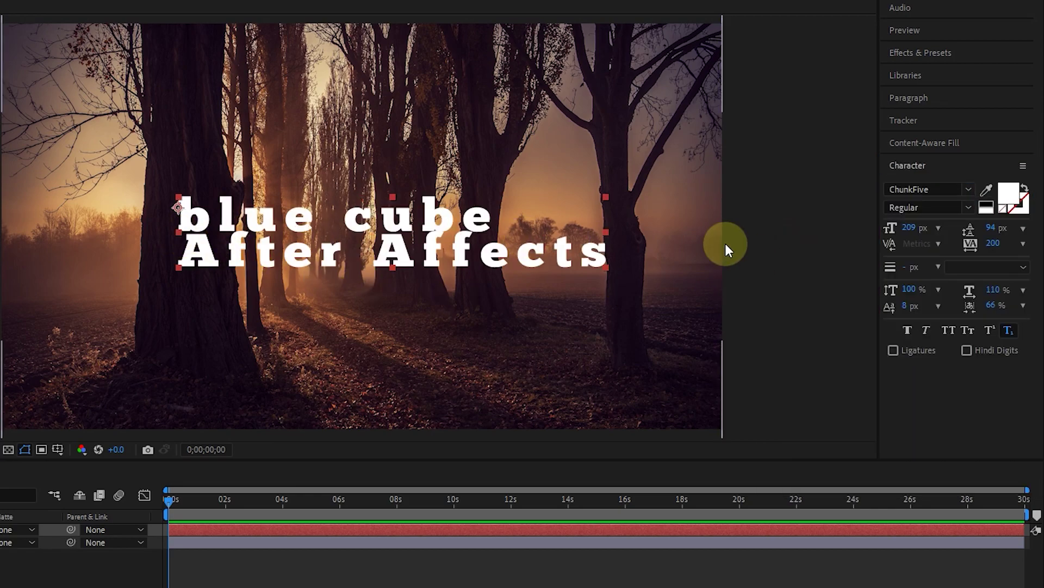
left_click_drag(971, 230, 1023, 229)
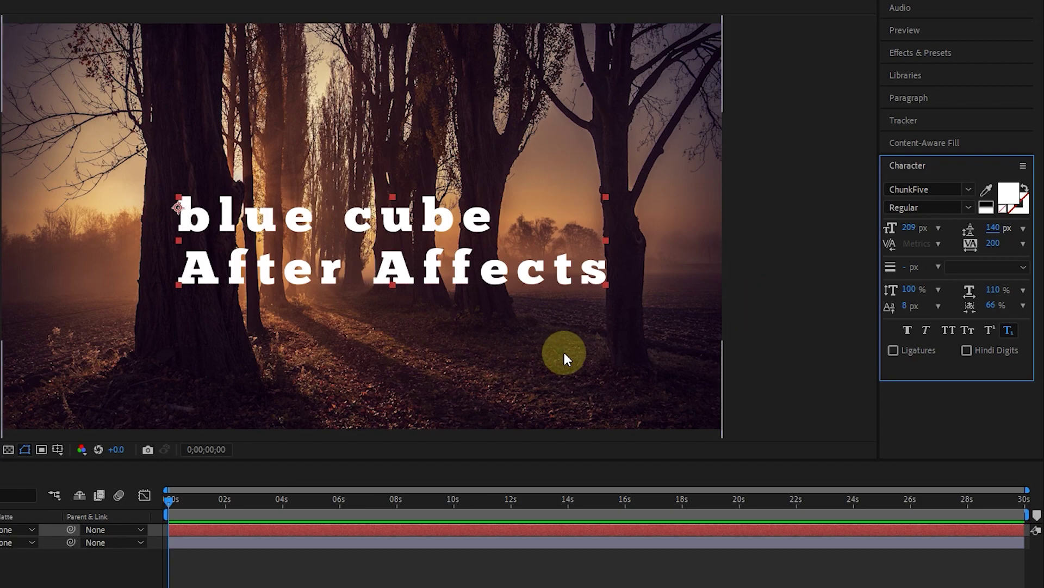
left_click(970, 209)
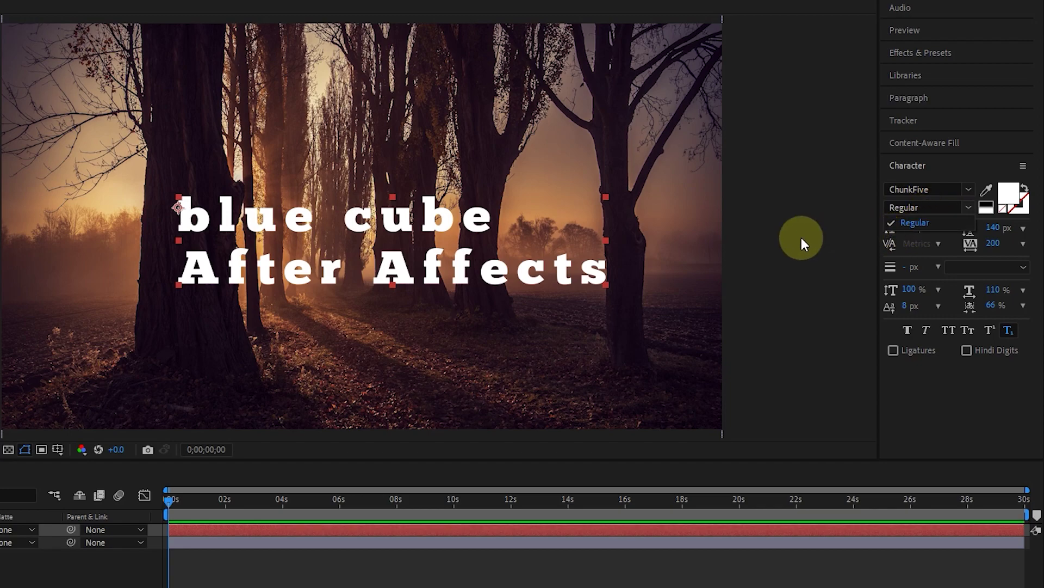
left_click(576, 253)
- Set the title's font size to 185 px
mouse_move(896, 233)
left_mouse_down()
mouse_move(928, 226)
mouse_move(863, 237)
mouse_move(901, 228)
left_mouse_up()
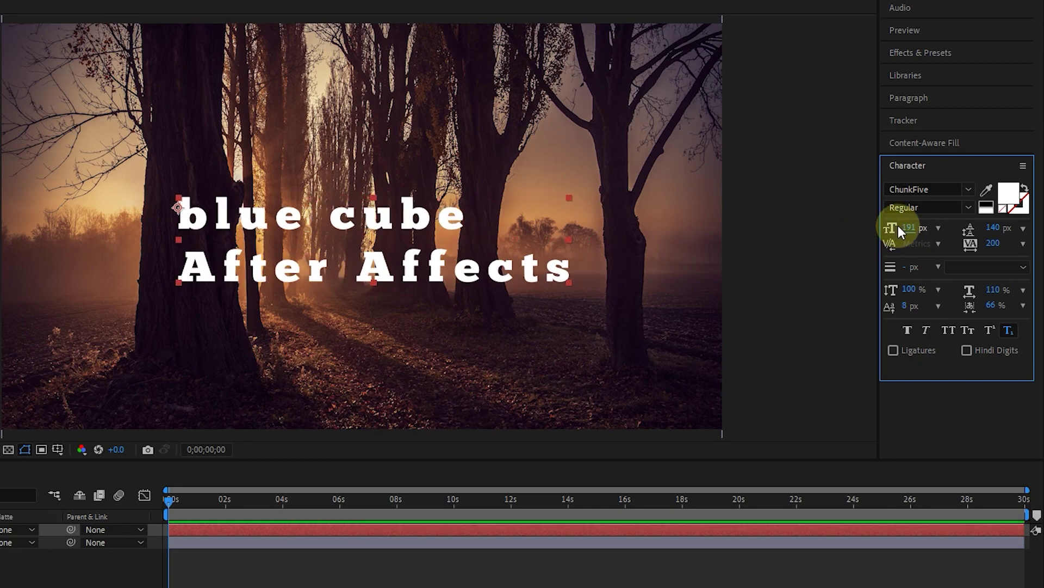
left_click(937, 229)
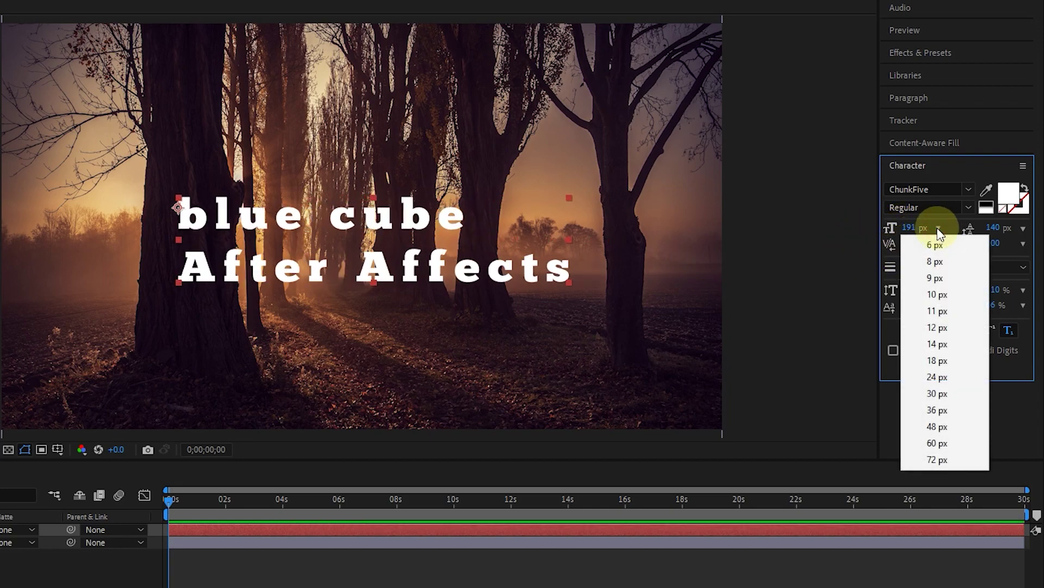
left_click(938, 427)
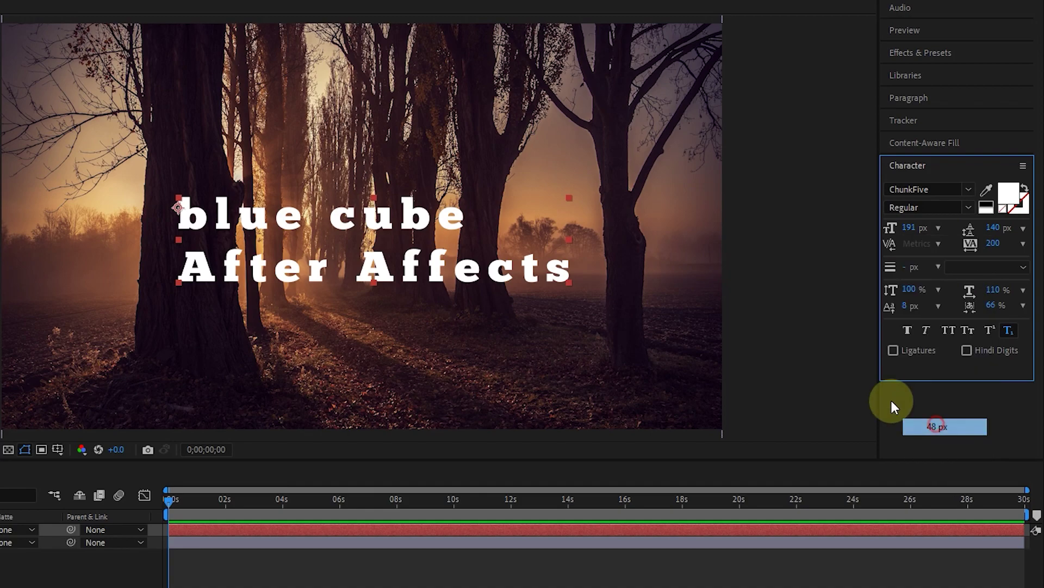
left_click(938, 227)
left_click(948, 452)
left_click_drag(914, 228, 840, 225)
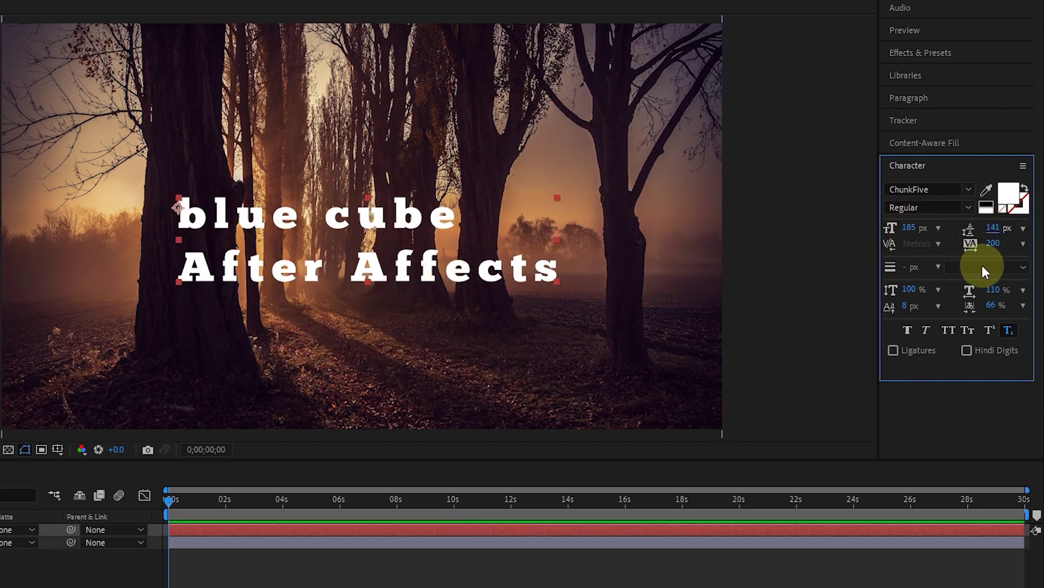
- Set tracking to 91, then increase tracking on the selected letters 'cts'
left_click_drag(983, 240, 955, 269)
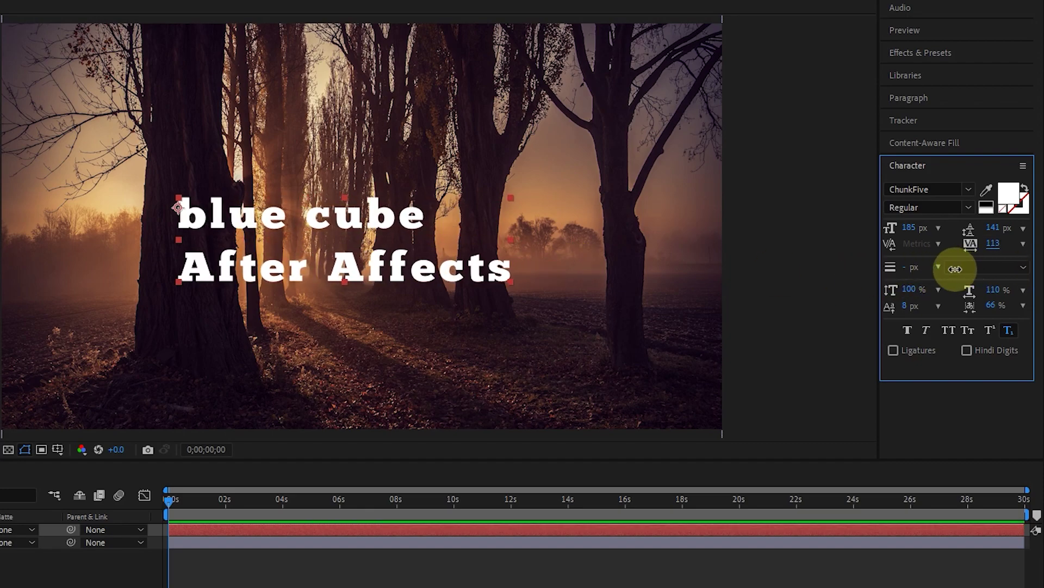
left_click(1022, 243)
left_click(990, 363)
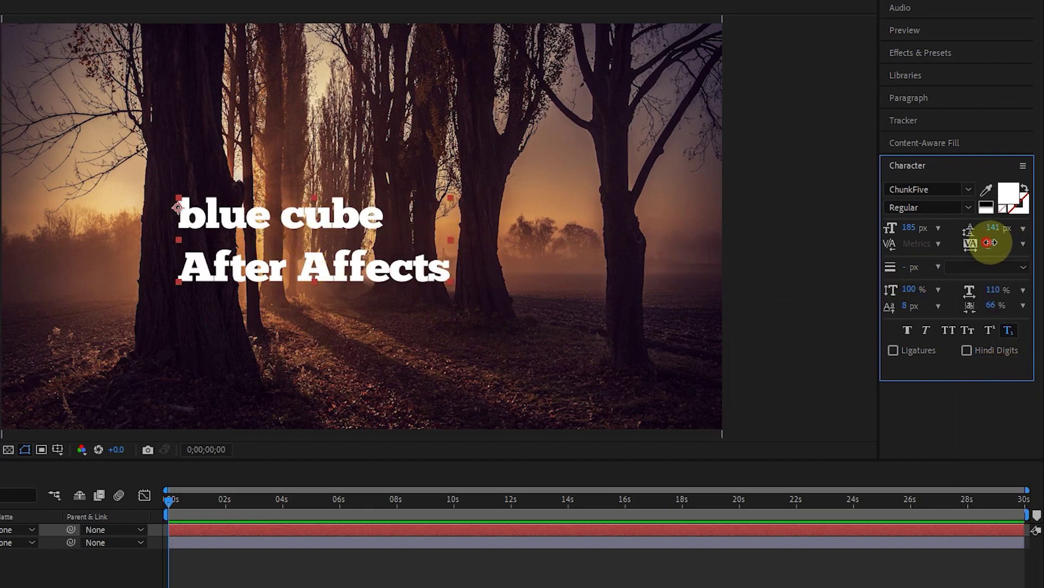
left_click_drag(990, 243, 1026, 223)
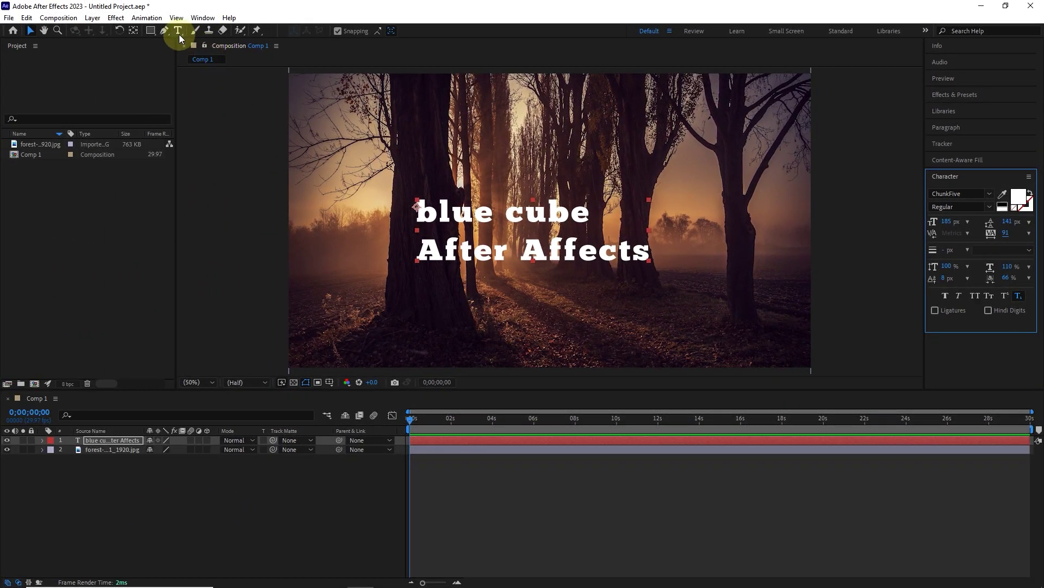
left_click(179, 32)
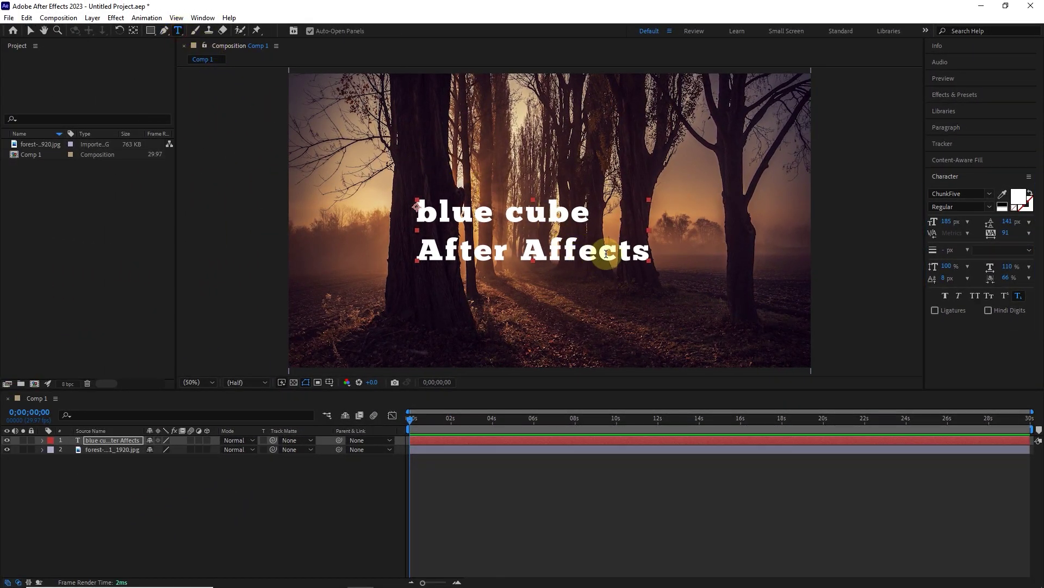
left_click_drag(605, 252, 664, 258)
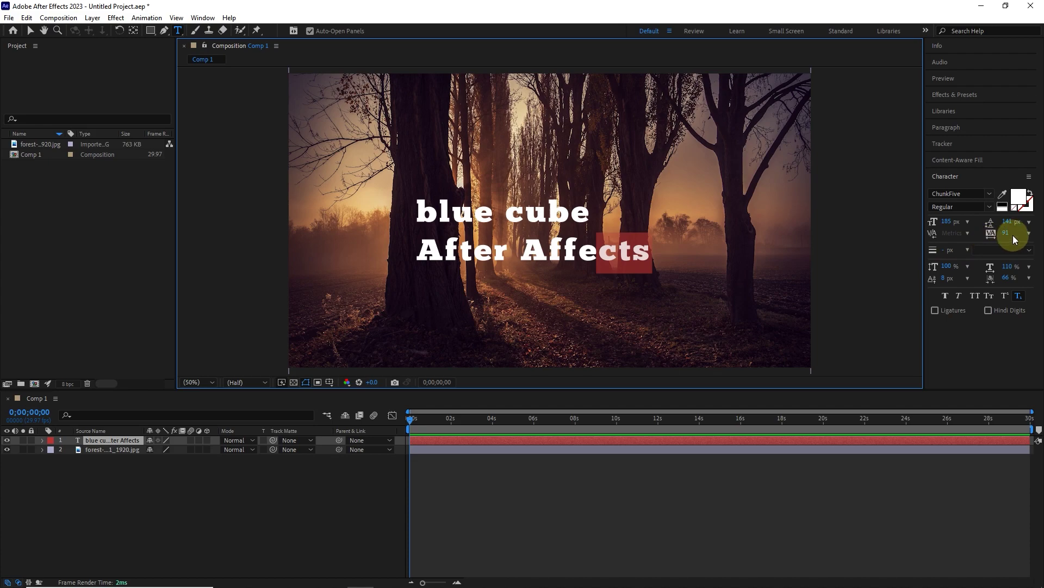
left_click_drag(1005, 235, 676, 250)
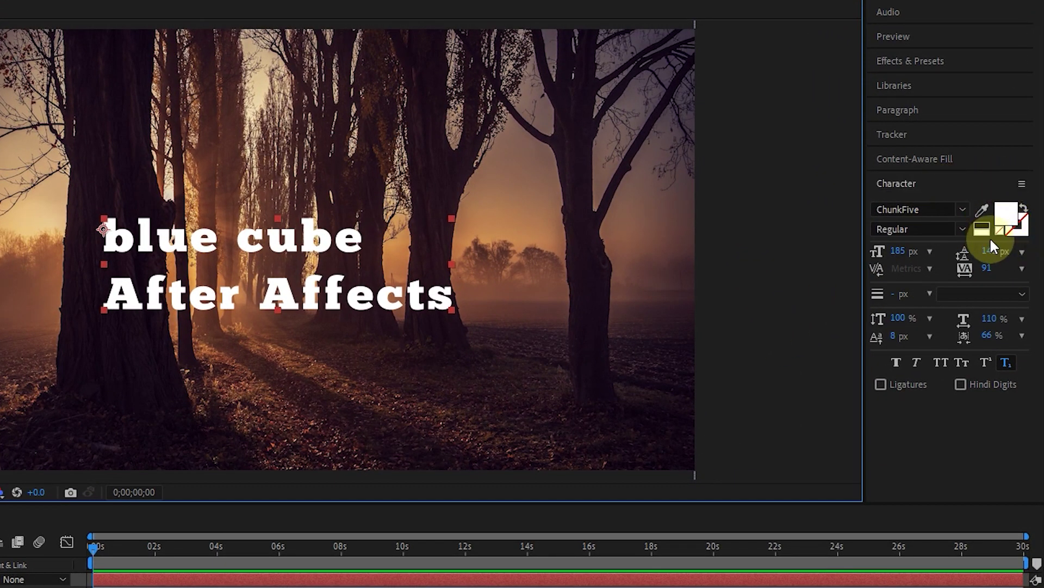
- Eyedrop the peach glow near the left tree as the text fill colour
left_click(982, 209)
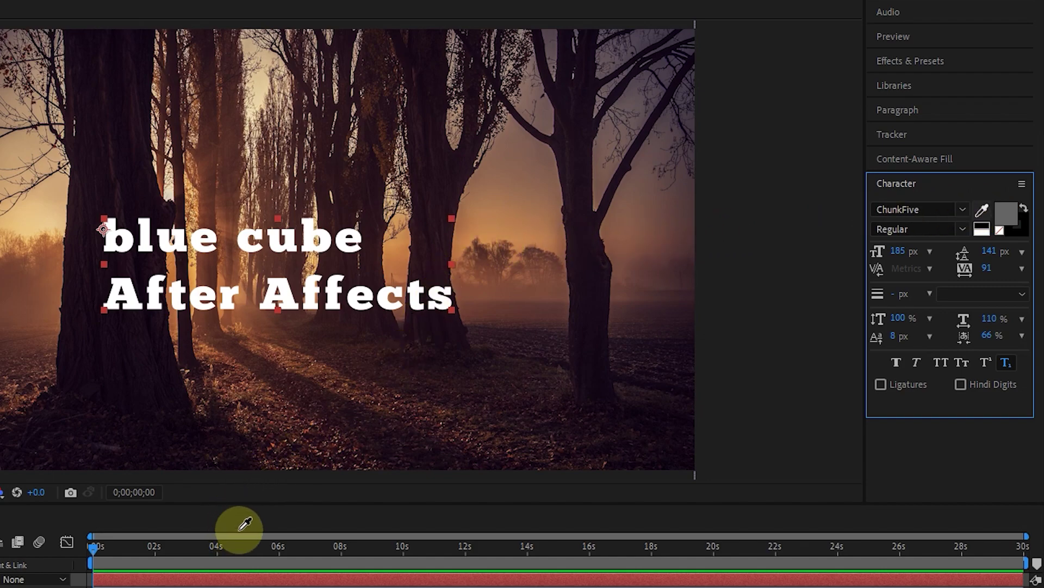
left_click(270, 581)
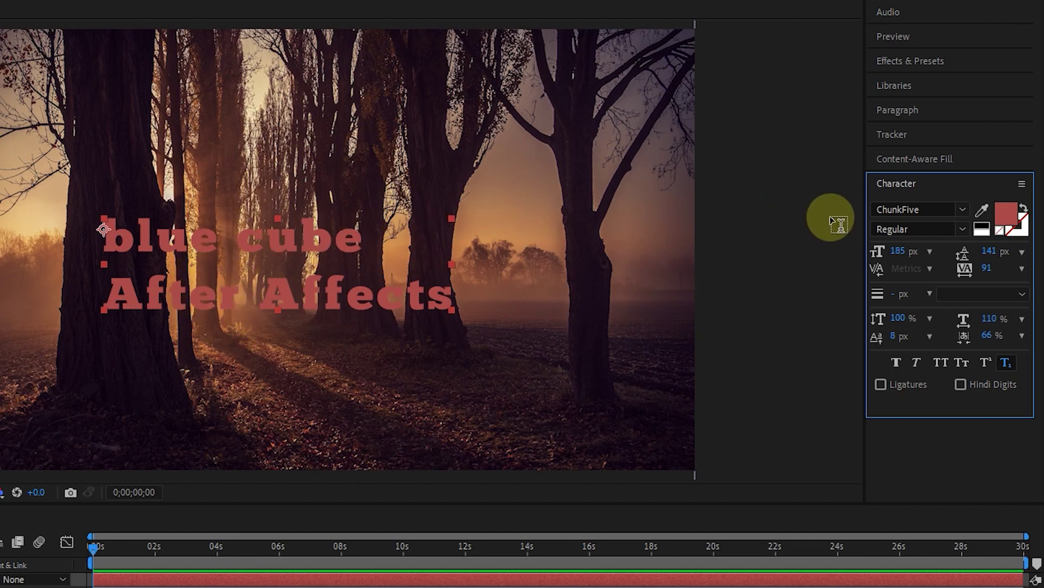
left_click(982, 210)
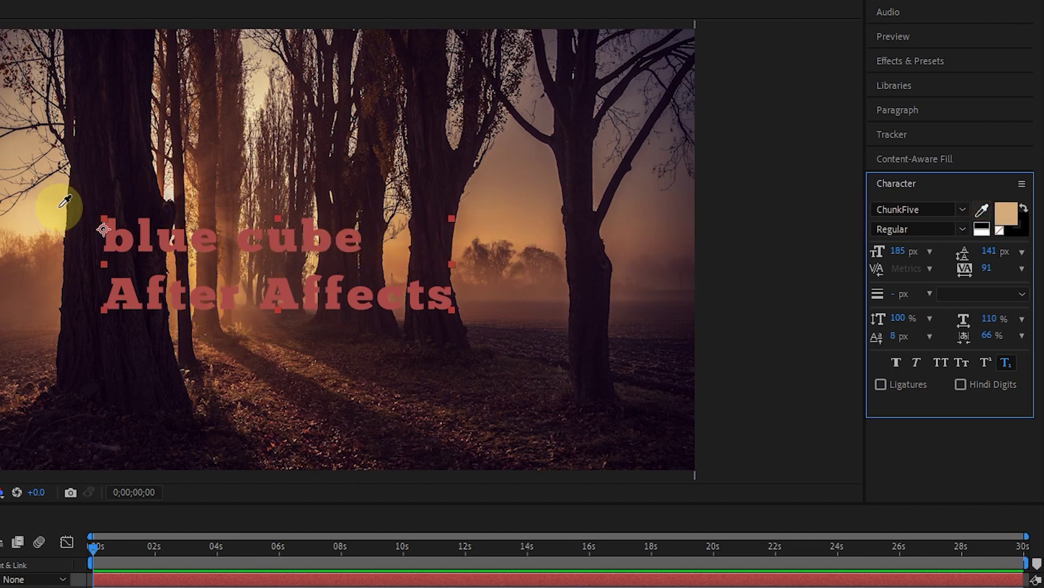
left_click(42, 218)
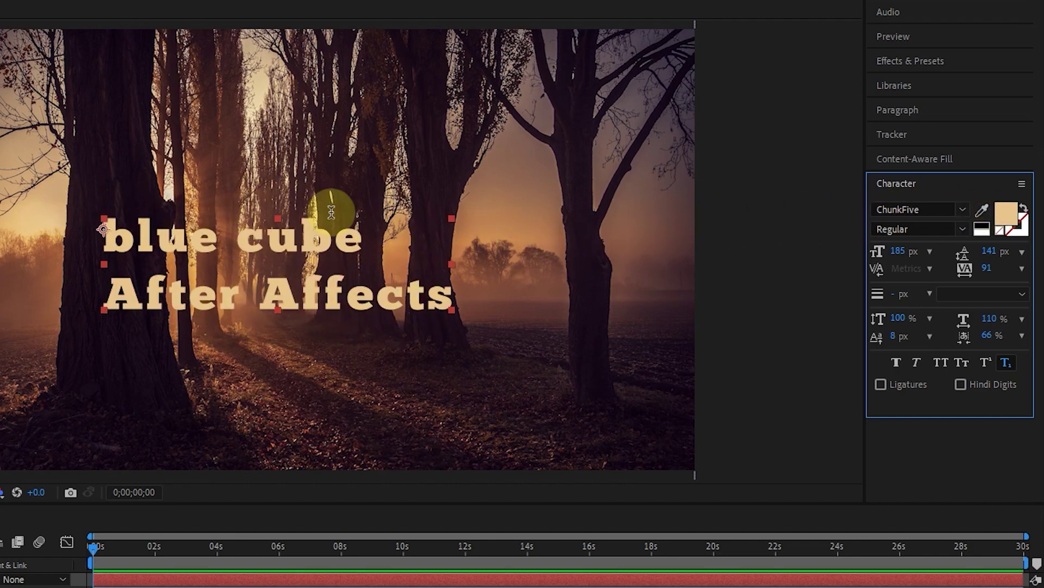
- Set the text fill colour to bright yellow FFEA00 in the colour picker
left_click(1008, 220)
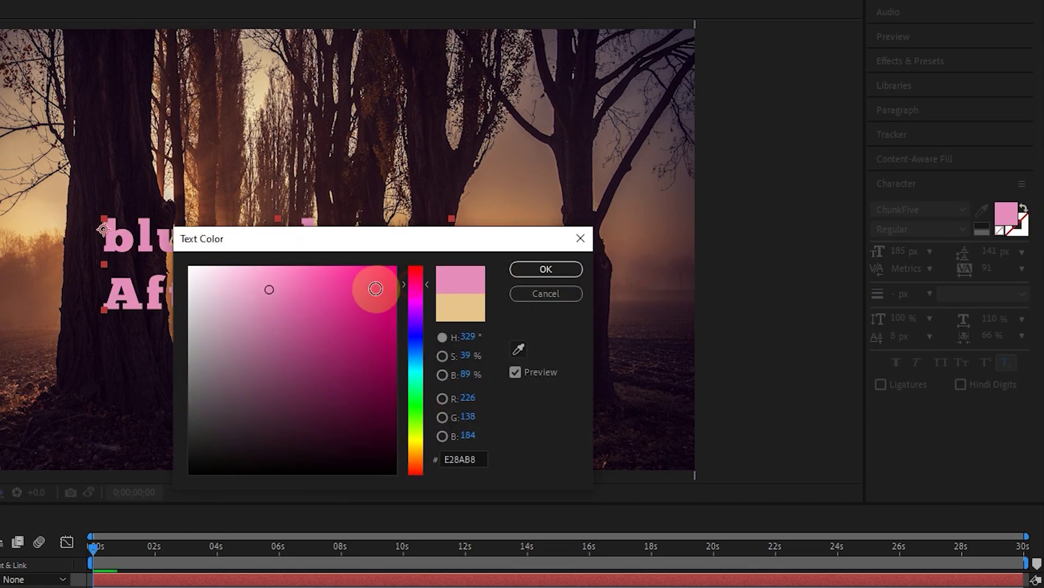
left_click(397, 264)
left_click_drag(287, 233, 344, 331)
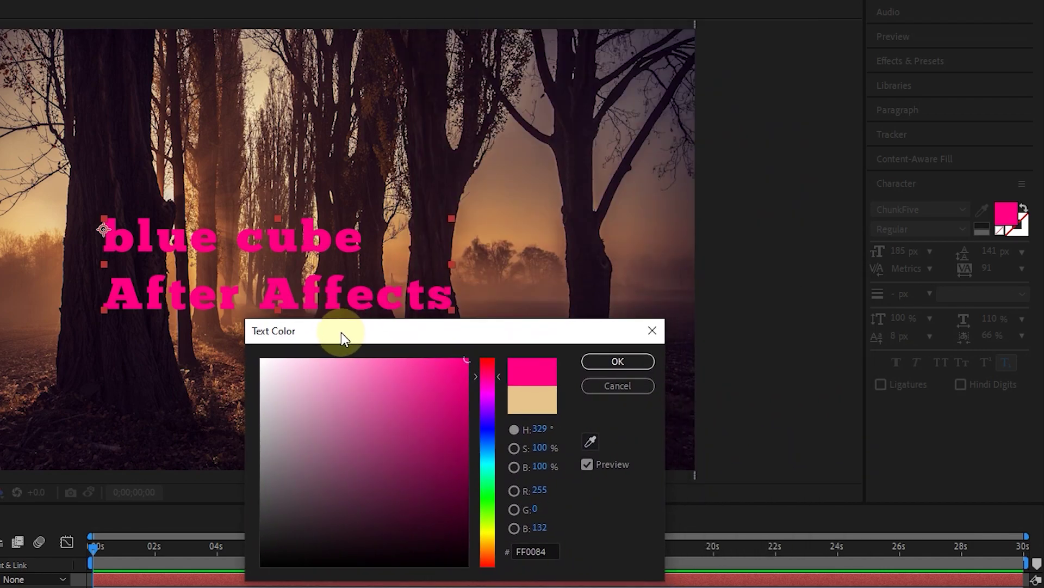
left_click(432, 450)
left_click(487, 536)
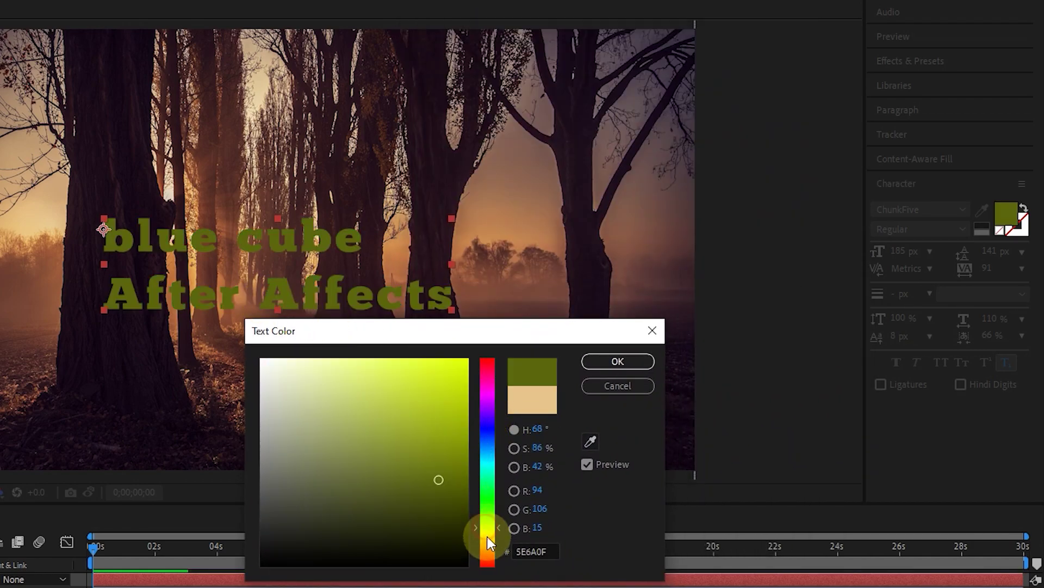
left_click_drag(436, 410, 468, 359)
left_click(489, 534)
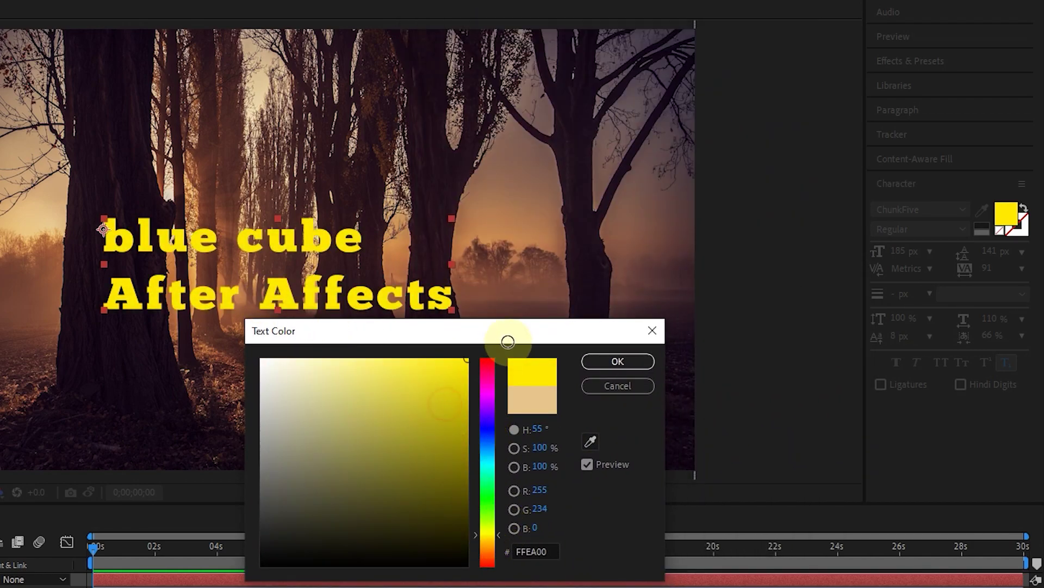
left_click(617, 362)
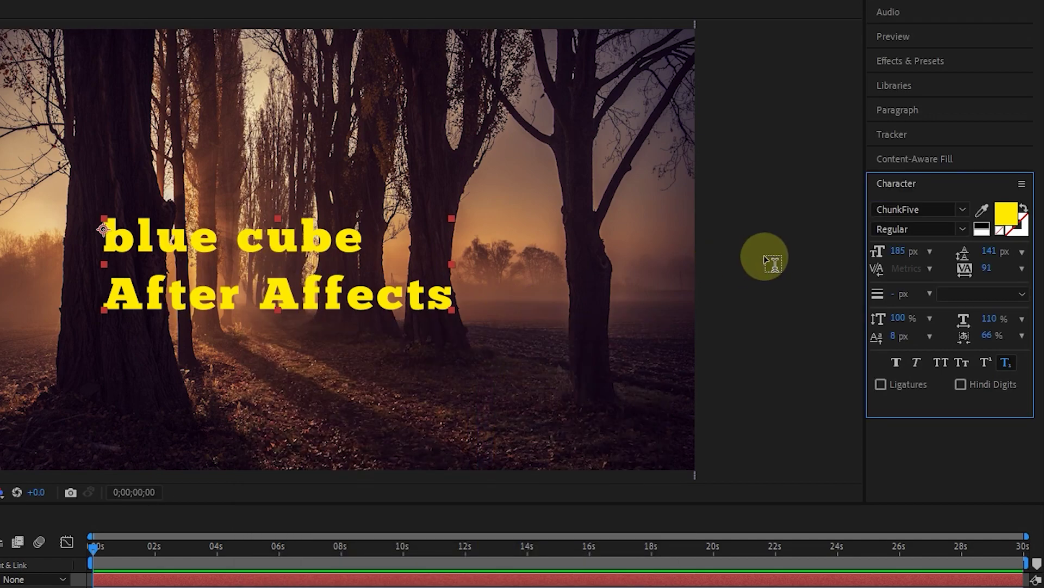
- Set the text stroke colour to white FFFFFF, then make the fill swatch active
left_click(1020, 234)
left_click_drag(531, 327, 592, 218)
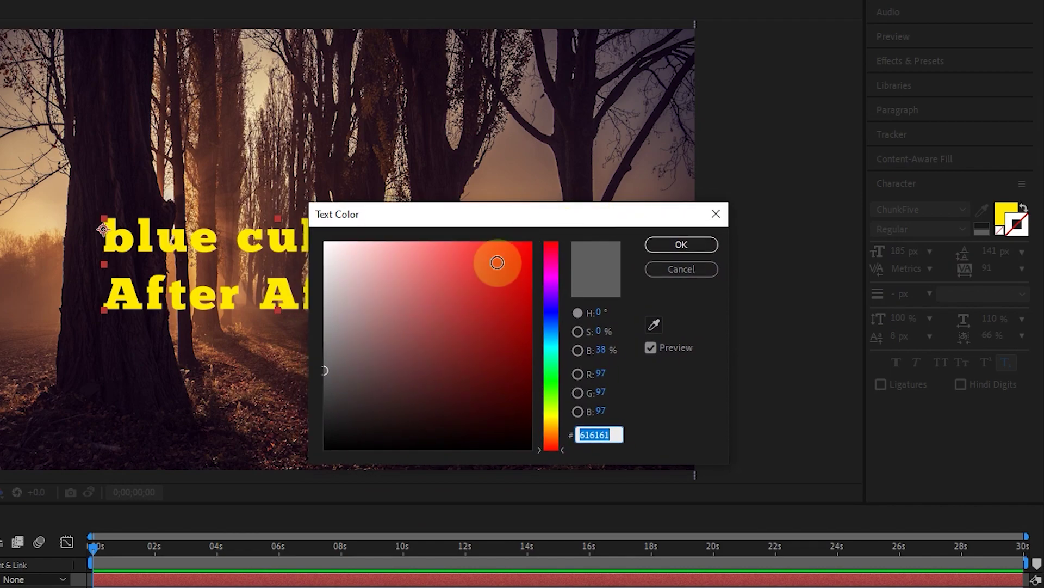
left_click_drag(484, 221, 662, 238)
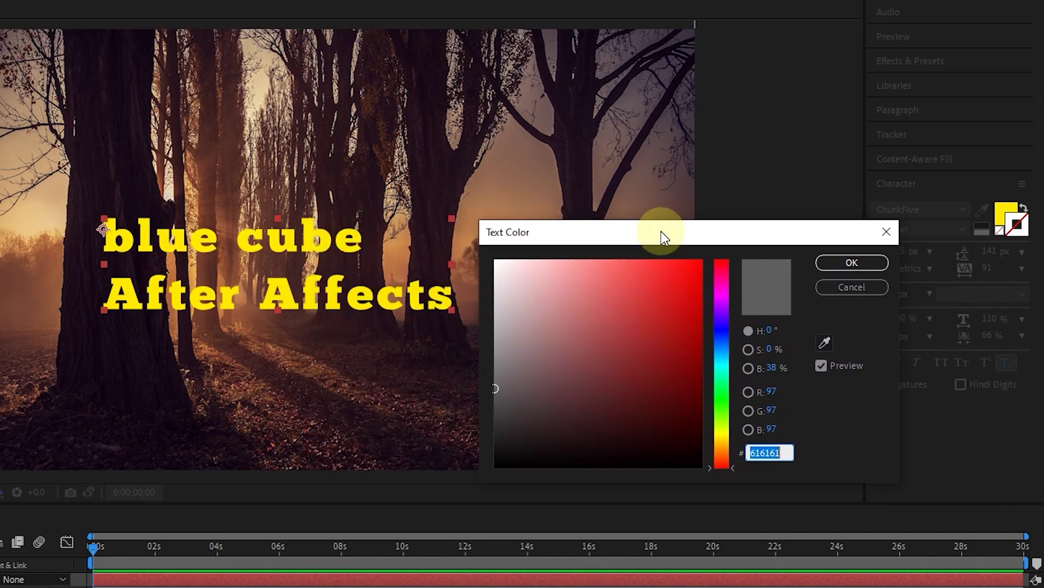
left_click_drag(541, 289, 494, 260)
left_click(850, 263)
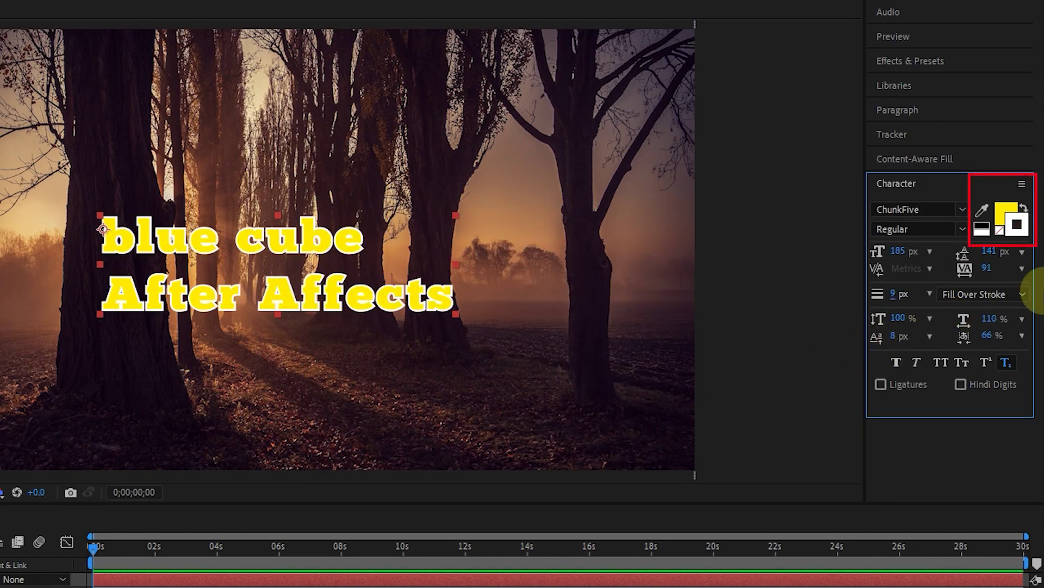
left_click(1017, 229)
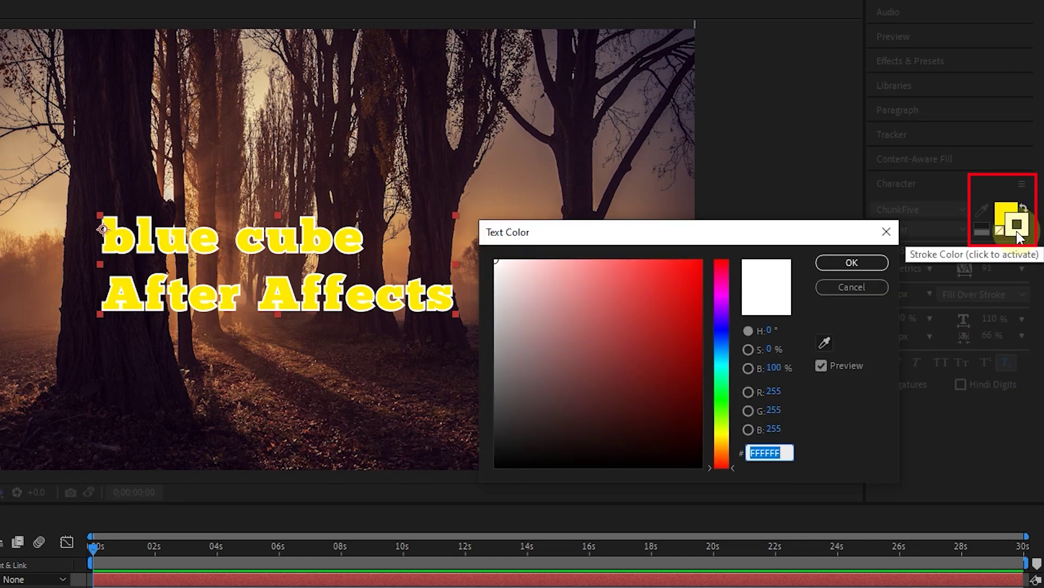
left_click(888, 234)
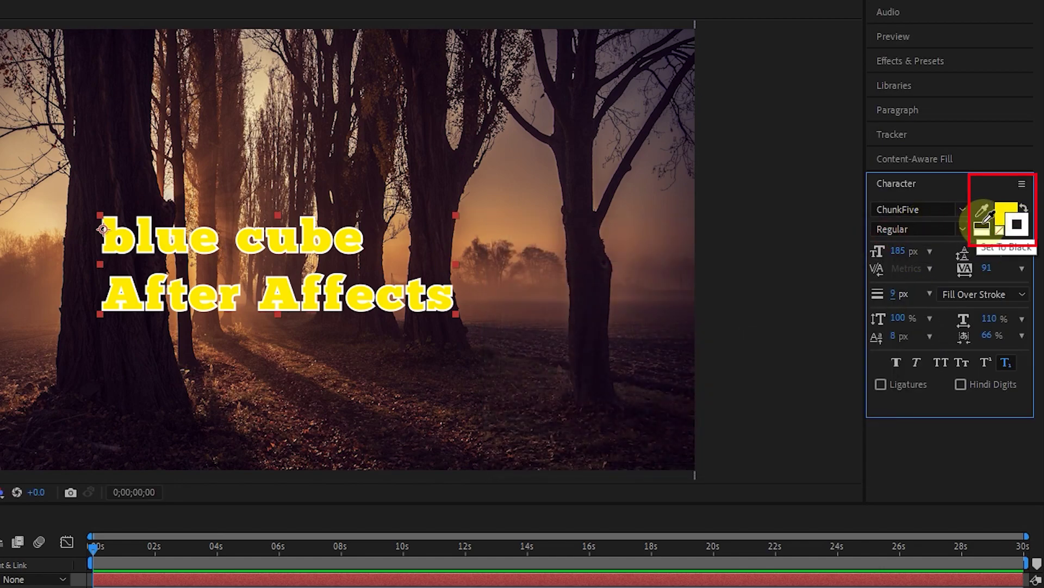
left_click(1004, 215)
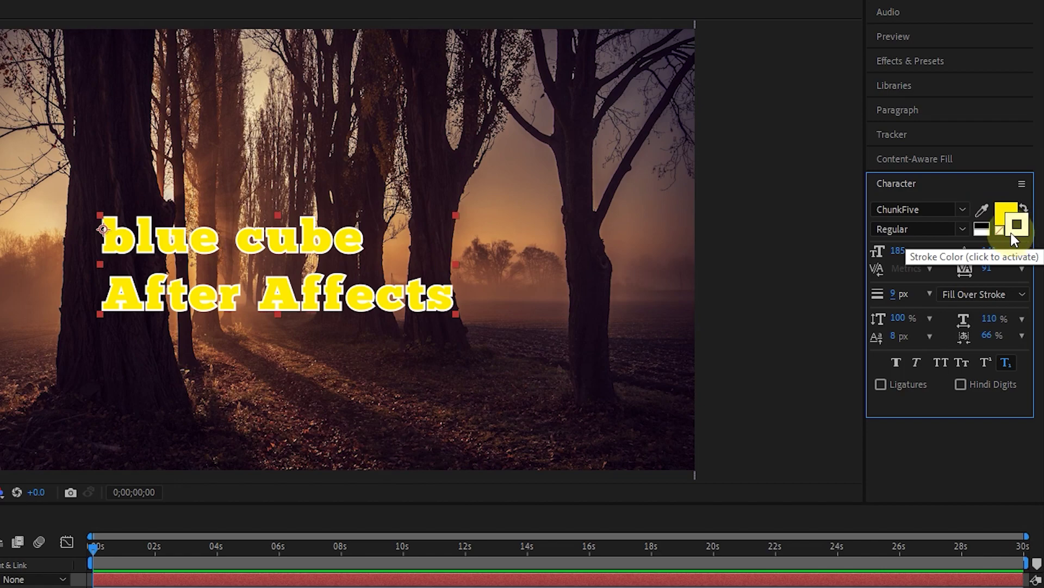
- Remove the stroke, set the fill to white, and give the text a red stroke
left_click(1002, 232)
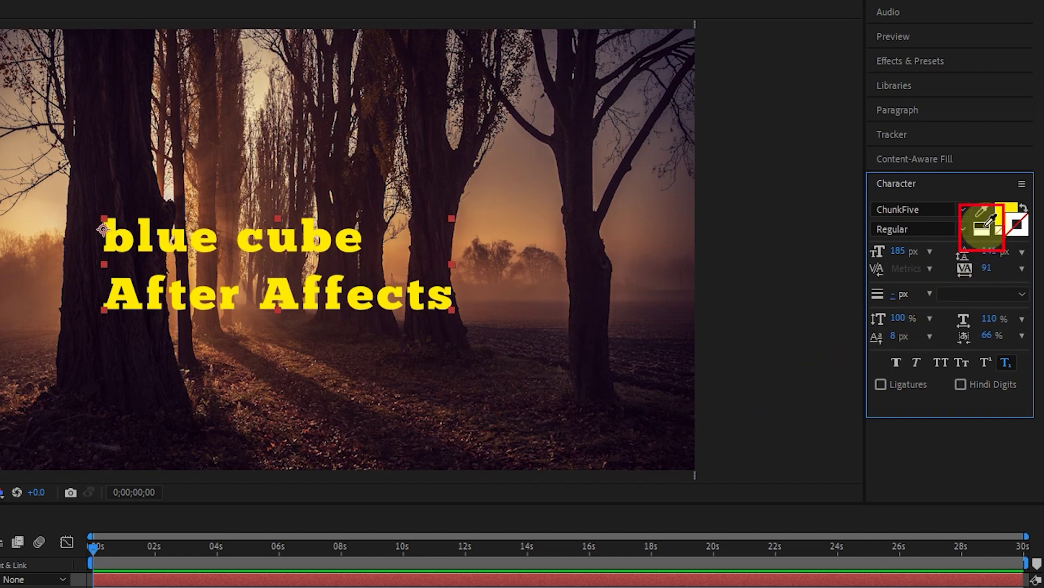
left_click(1016, 238)
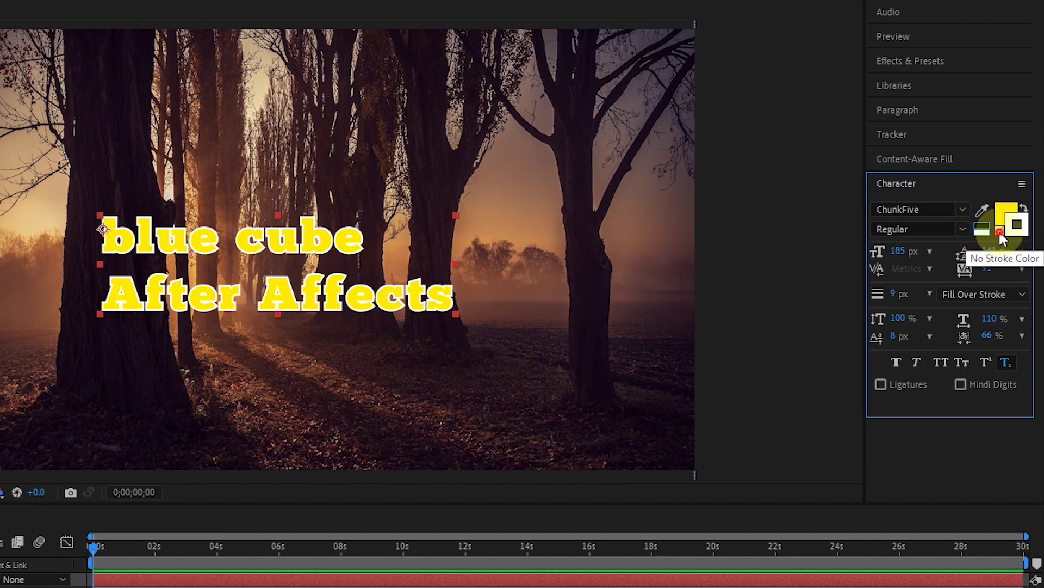
left_click(1000, 229)
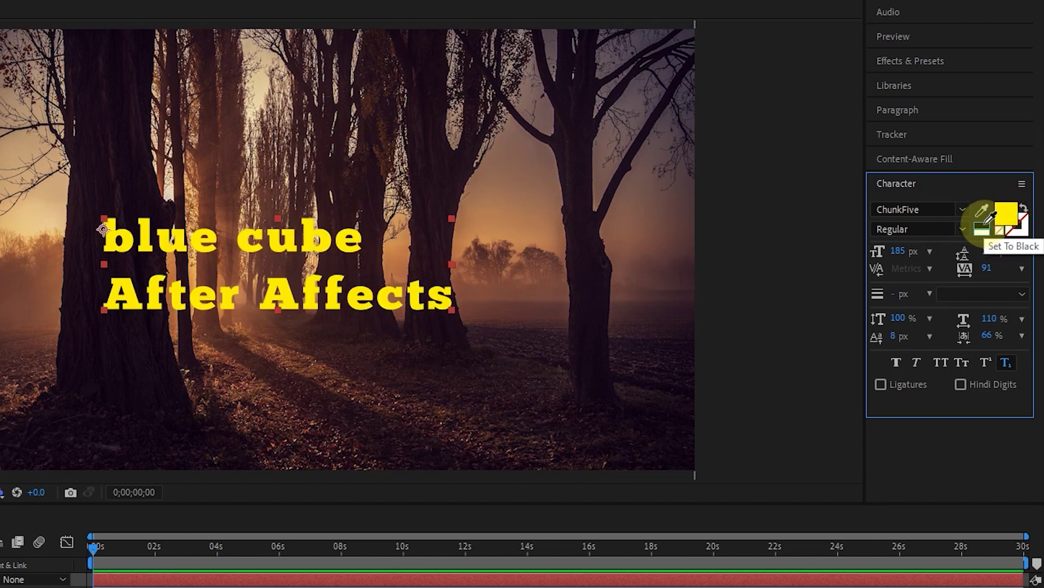
left_click(989, 218)
left_click(983, 229)
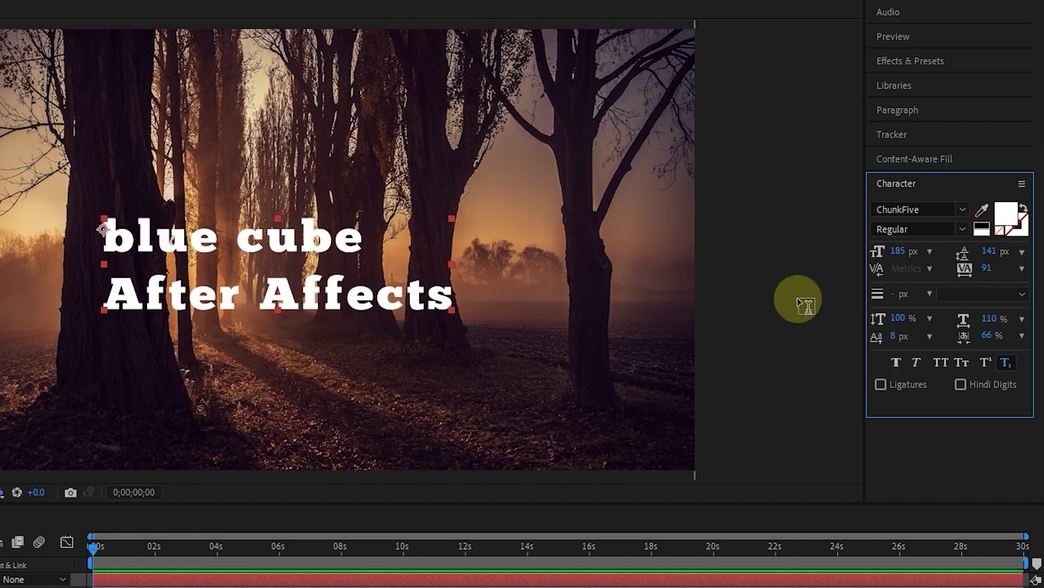
left_click(1007, 228)
- Swap fill and stroke to red letters with a white outline, thinned to 8 px
key("Return")
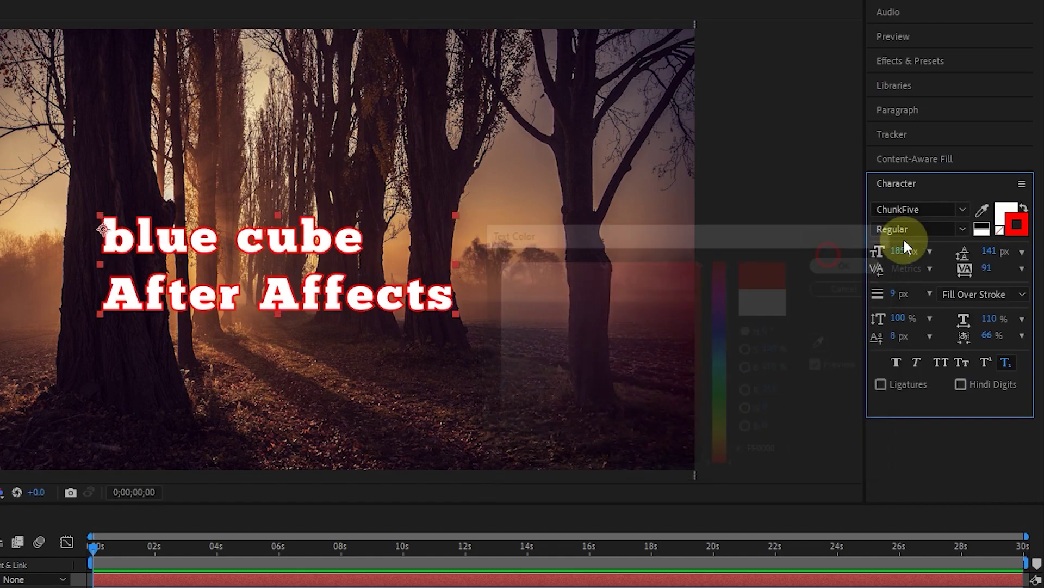
left_click(1023, 205)
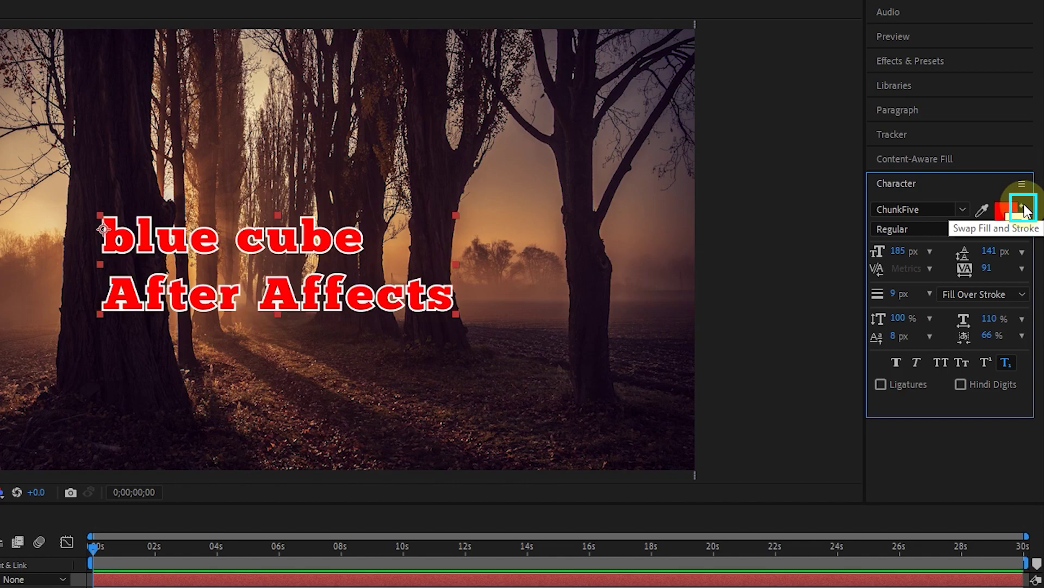
left_click(1023, 205)
left_click(1023, 205)
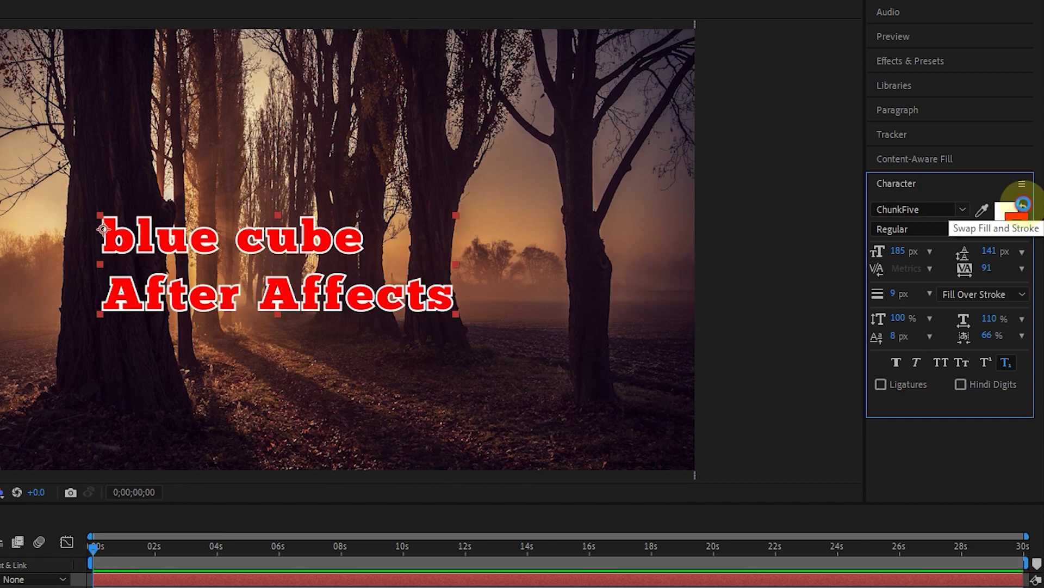
left_click(1023, 205)
left_click(1024, 205)
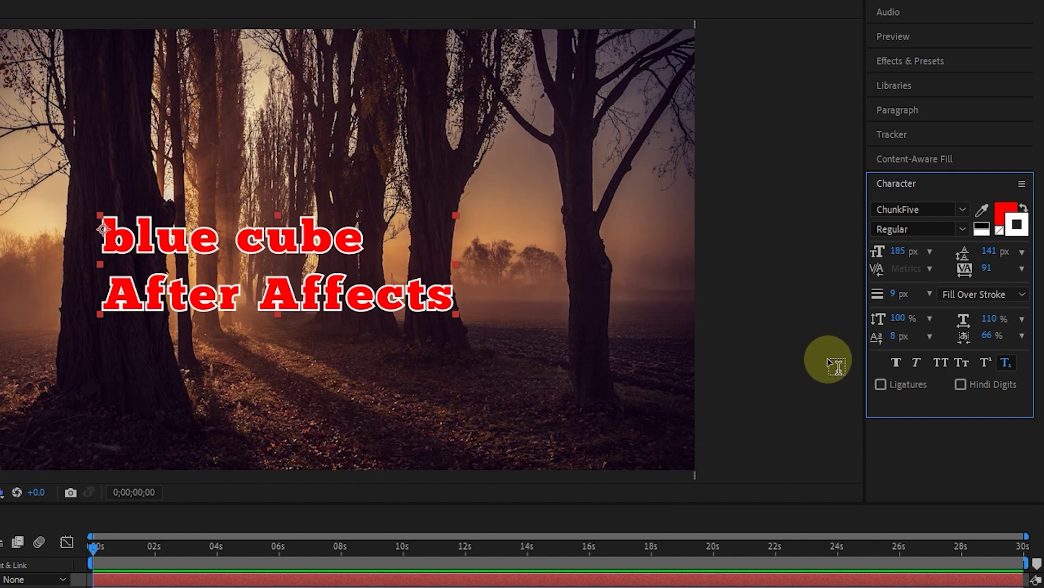
mouse_move(901, 295)
left_mouse_down()
mouse_move(923, 284)
mouse_move(893, 292)
mouse_move(1007, 289)
mouse_move(914, 303)
left_mouse_up()
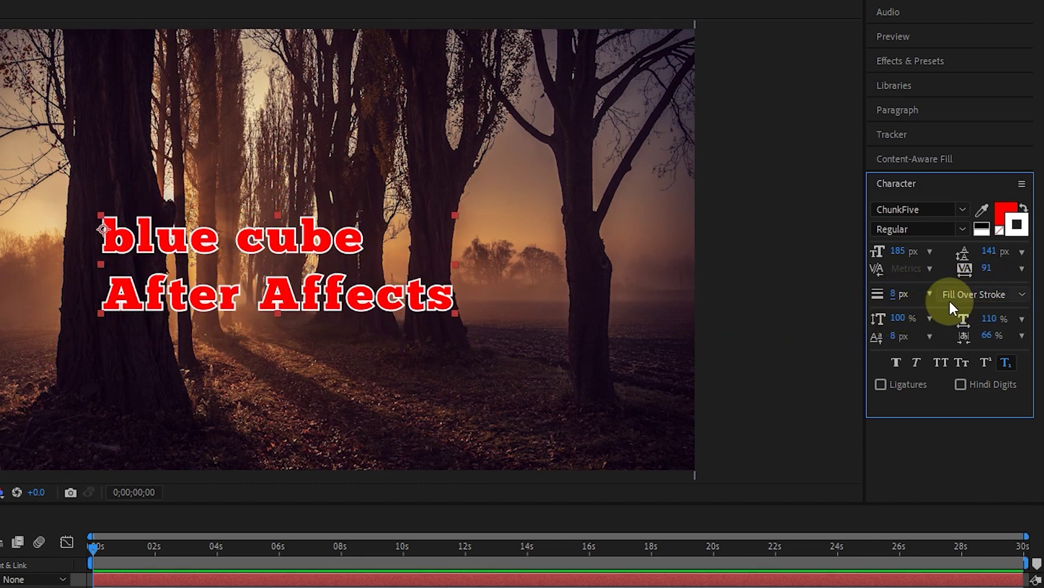
- Try Stroke Over Fill ordering, then keep Fill Over Stroke
left_click(973, 294)
left_click(959, 327)
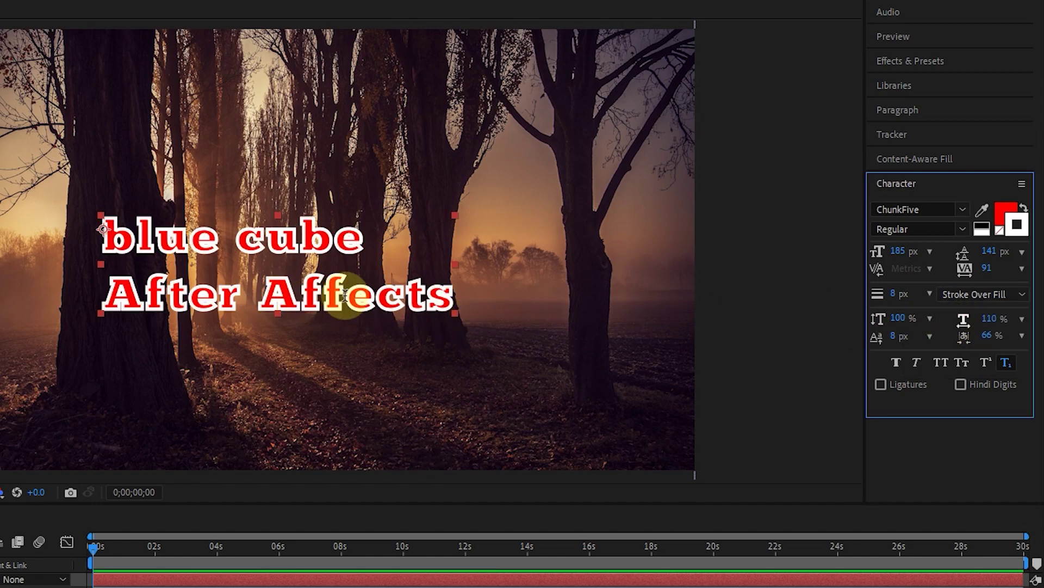
left_click(962, 294)
left_click(953, 310)
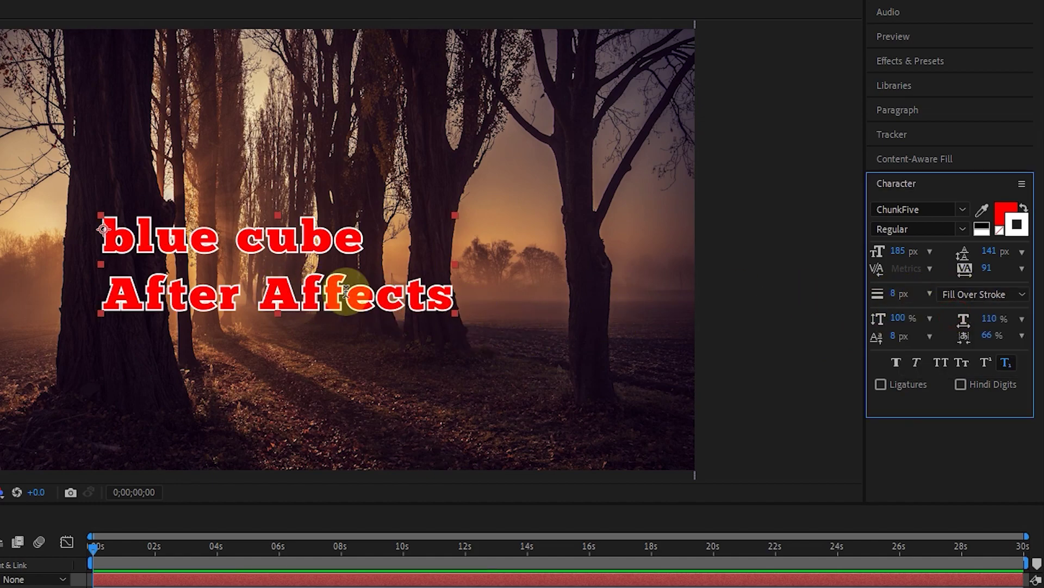
left_click(958, 293)
left_click(966, 328)
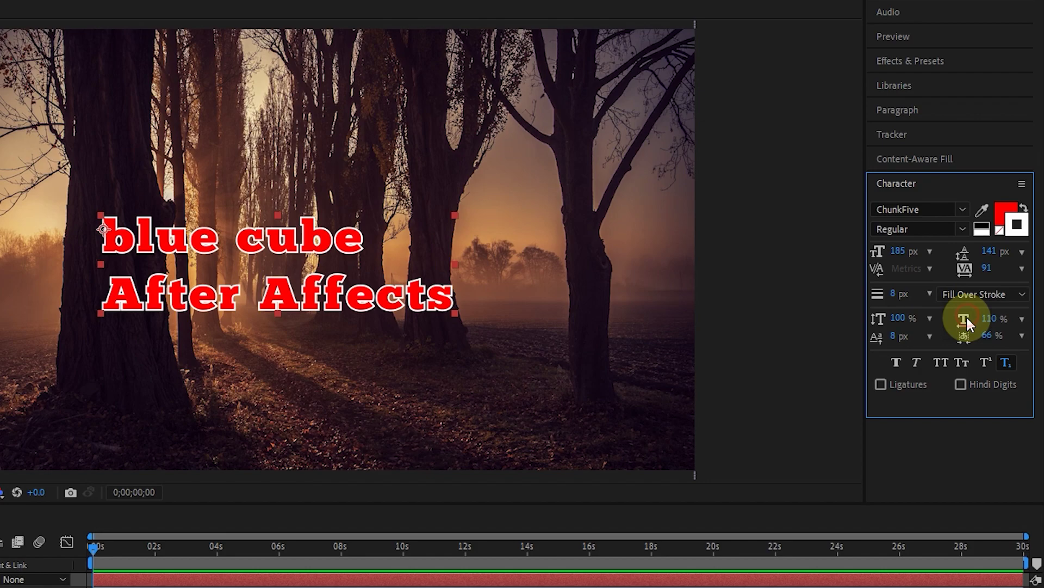
left_click(968, 297)
left_click(967, 327)
left_click(969, 296)
left_click(963, 310)
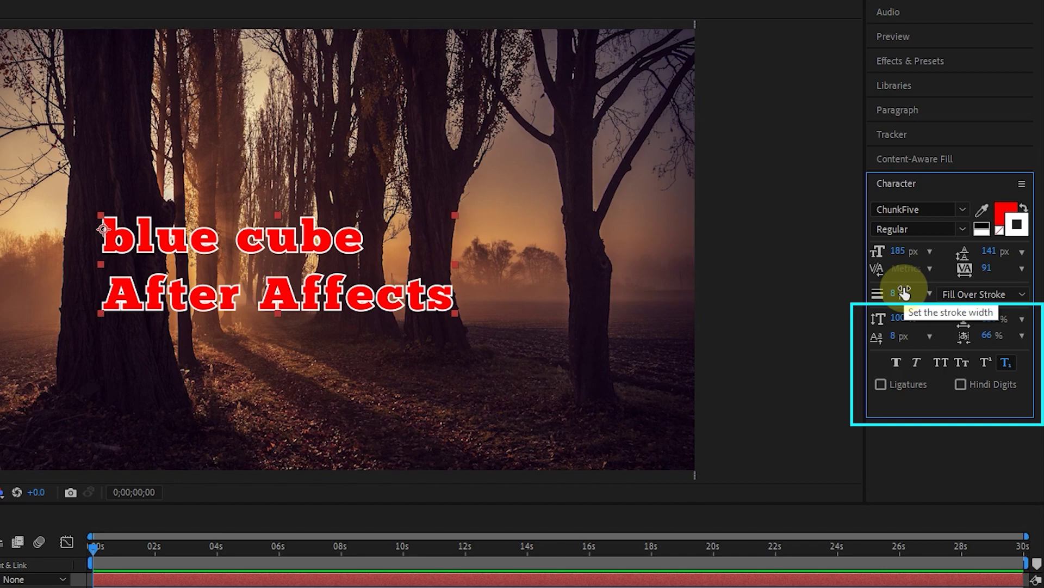
- Scale the title vertically to 116% and turn off Faux Bold, leaving Faux Italic and All Caps off
left_click_drag(895, 318, 905, 350)
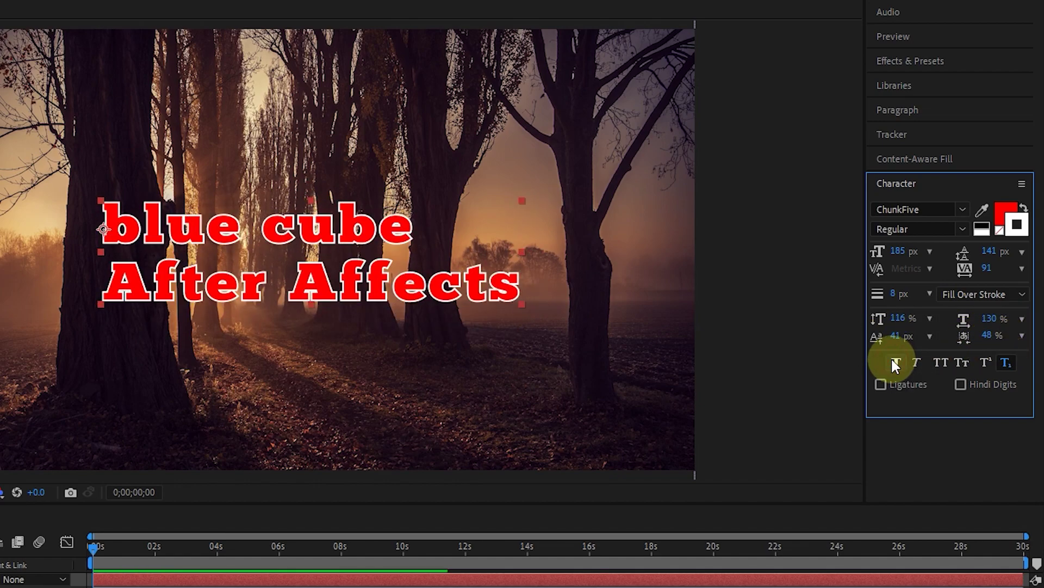
left_click(895, 362)
left_click(916, 362)
left_click(916, 362)
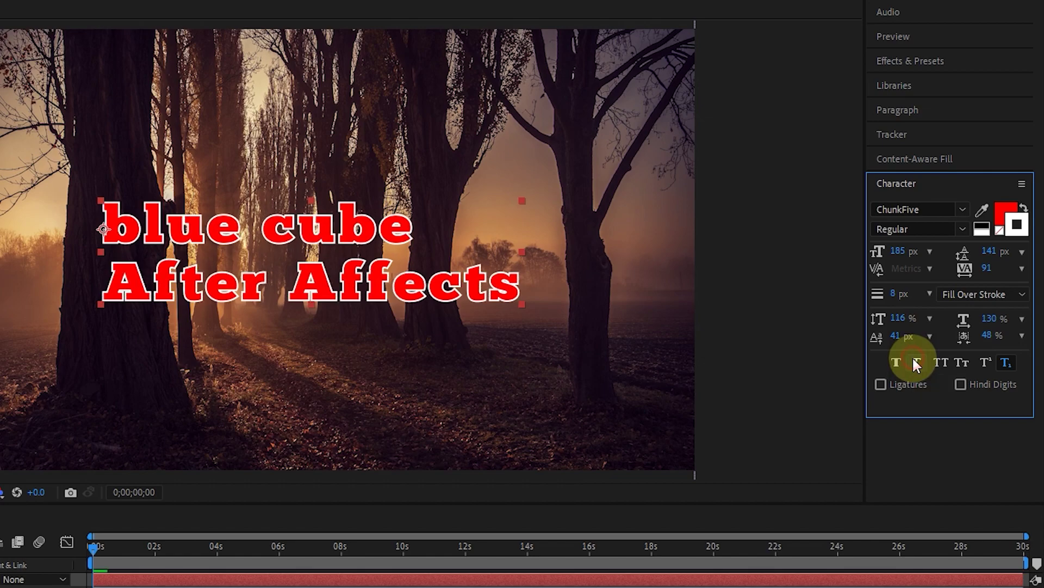
left_click(941, 362)
left_click(941, 362)
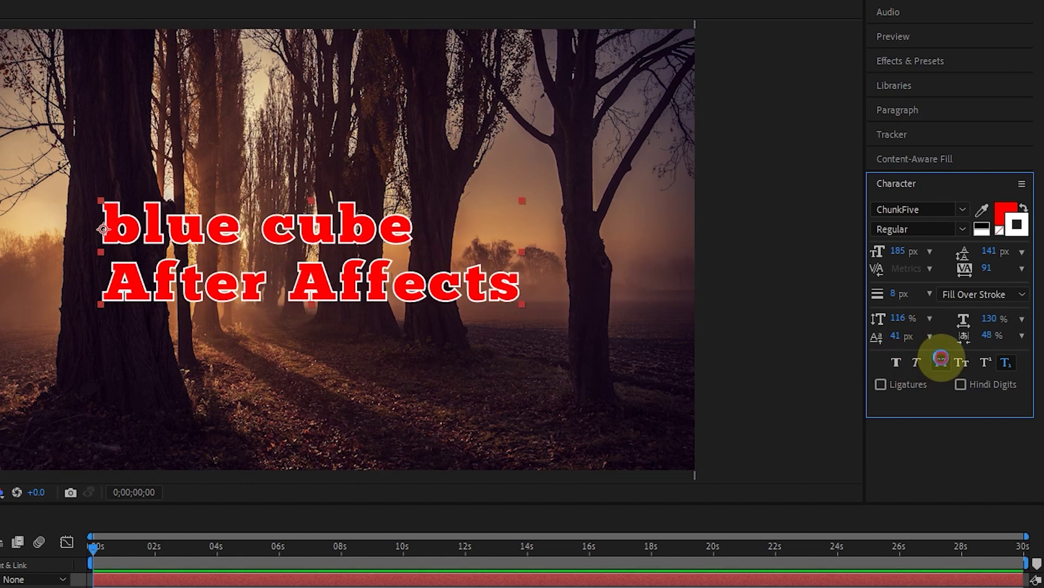
left_click(941, 361)
left_click(941, 362)
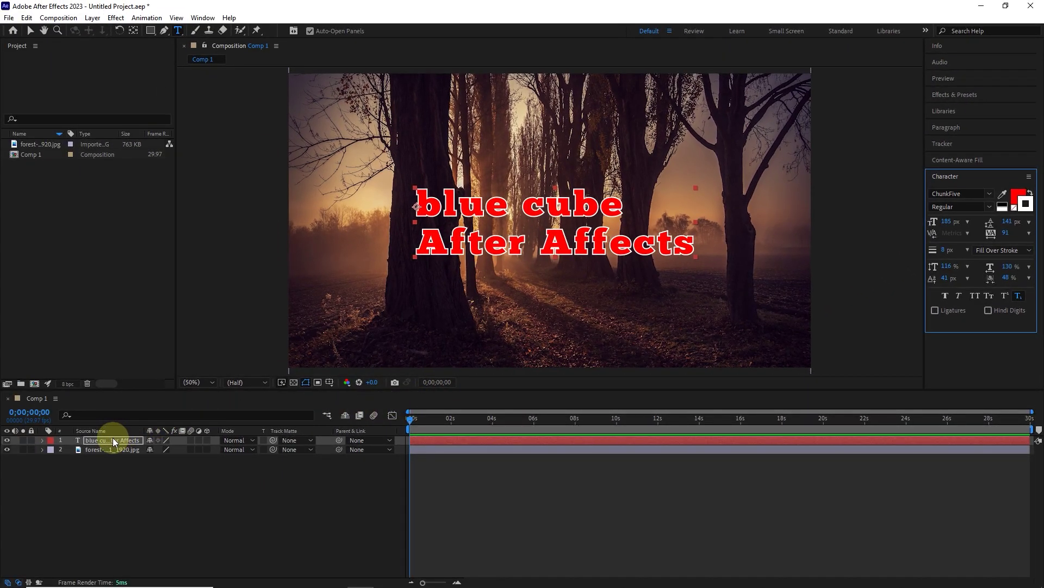
- Delete the old blue cube title layer and draw a paragraph text box over the left tree trunk
left_click(113, 440)
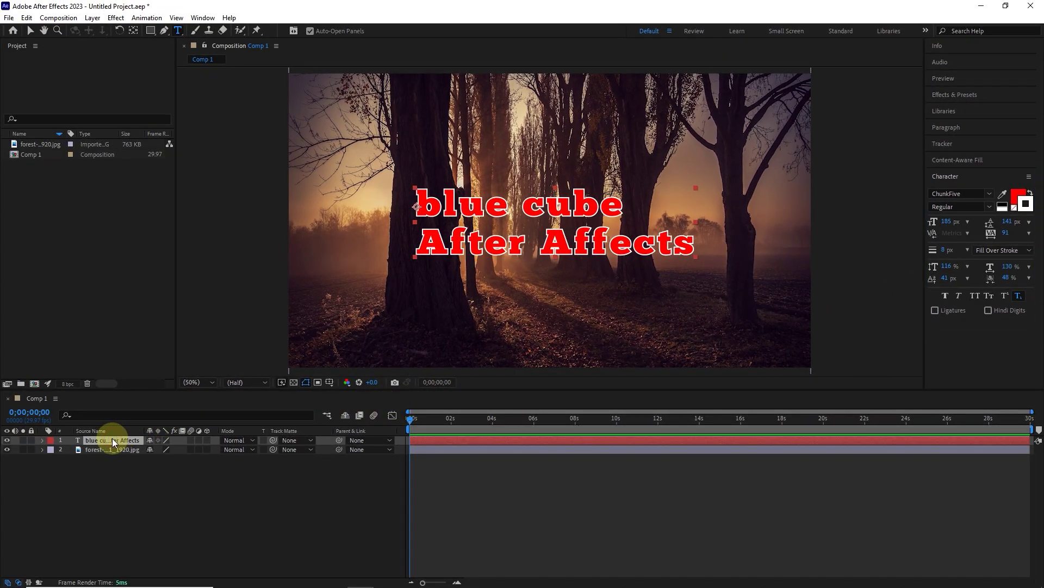
key("Delete")
left_click_drag(177, 31, 217, 31)
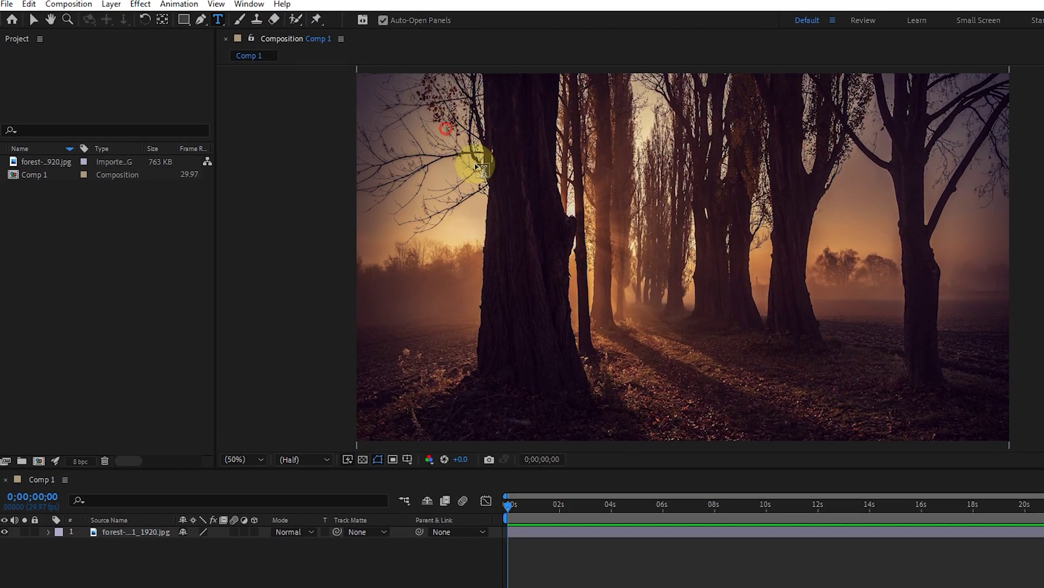
left_click_drag(360, 118, 517, 324)
left_click_drag(645, 389, 656, 391)
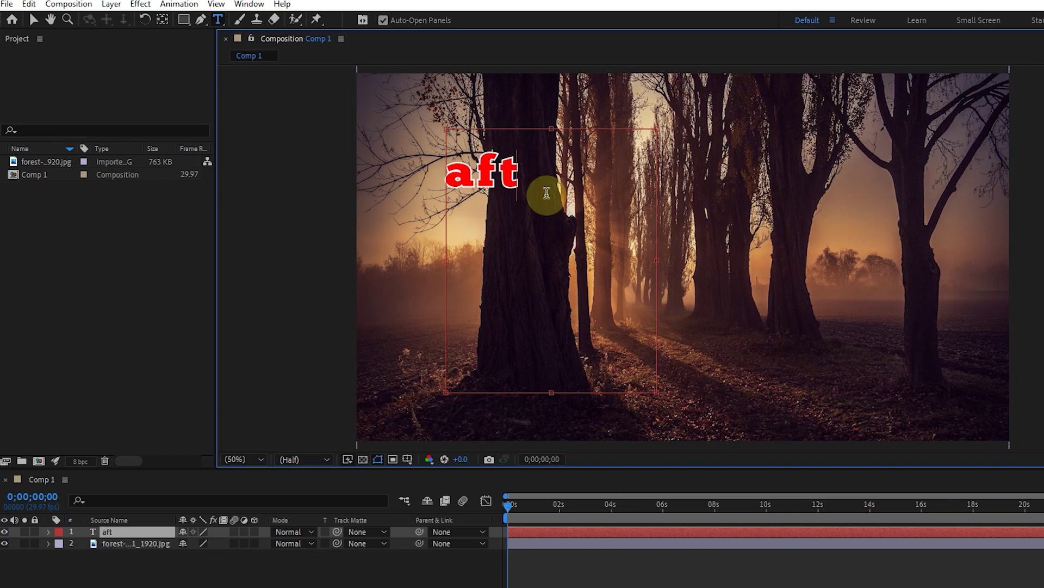
- Replace the typed placeholder with the pasted sentence beginning 'f you want to learn the After'
type("after effects")
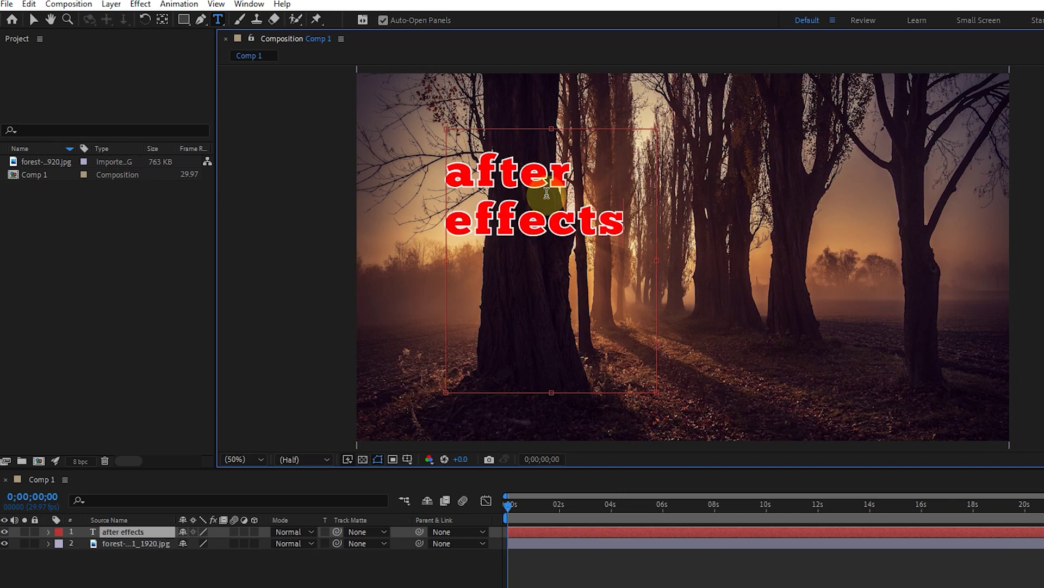
key("ctrl+a")
key("ctrl+v")
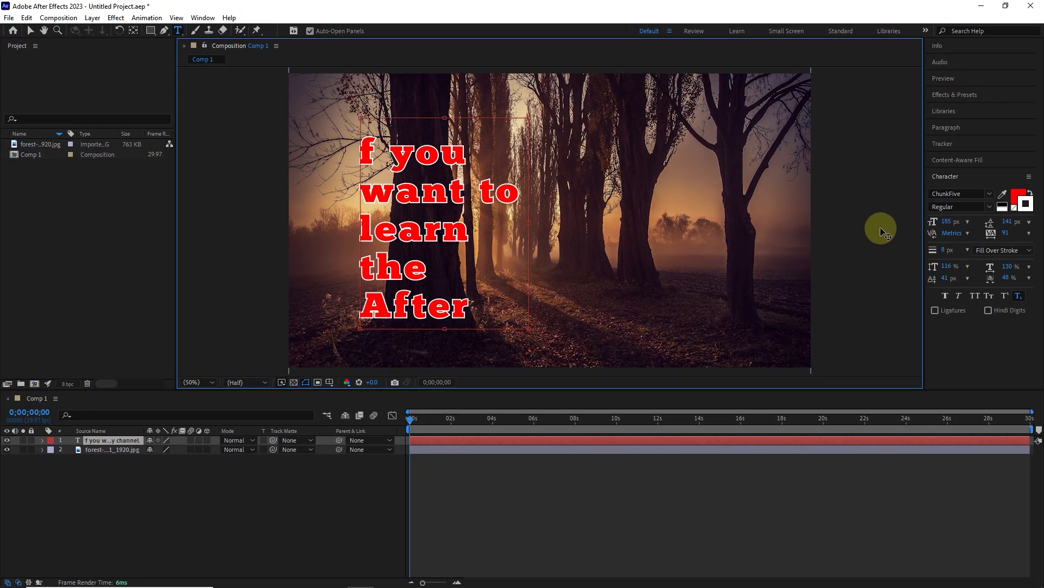
- Shrink the paragraph to 67 px, preview the comp, and drag the text layer's out-point toward 12 s
left_click(31, 30)
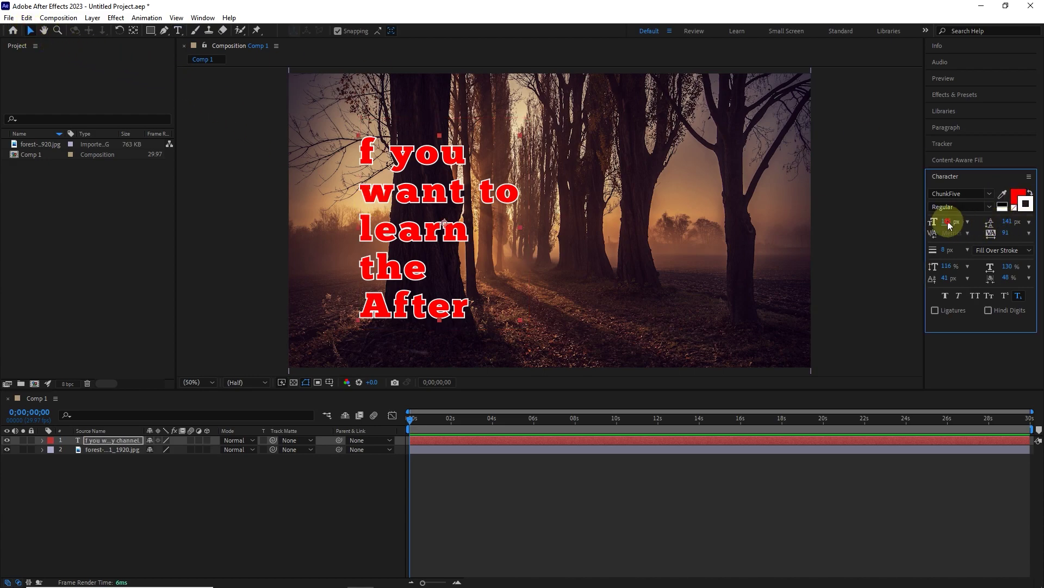
left_click_drag(947, 221, 890, 231)
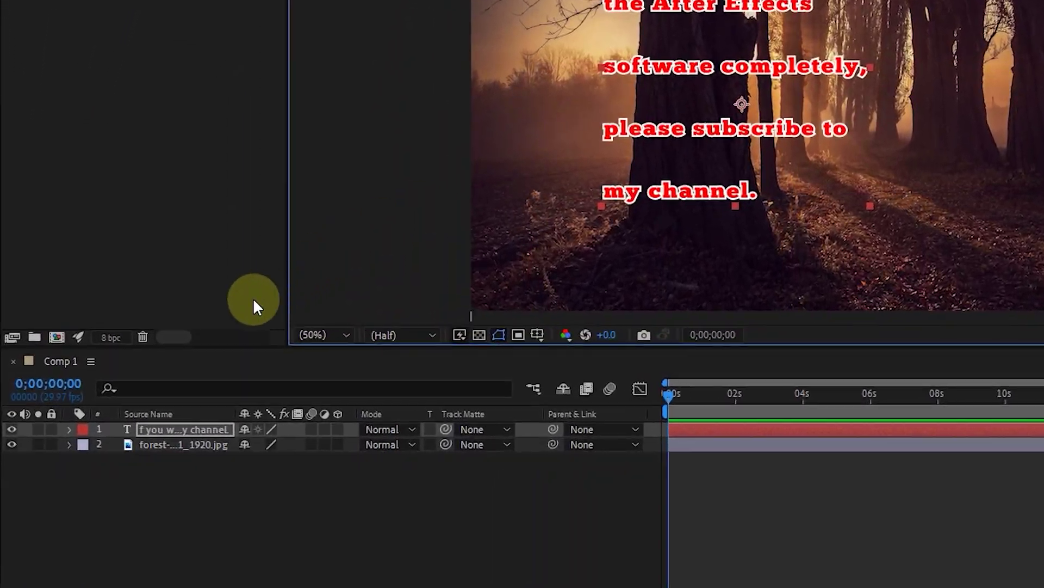
left_click(179, 429)
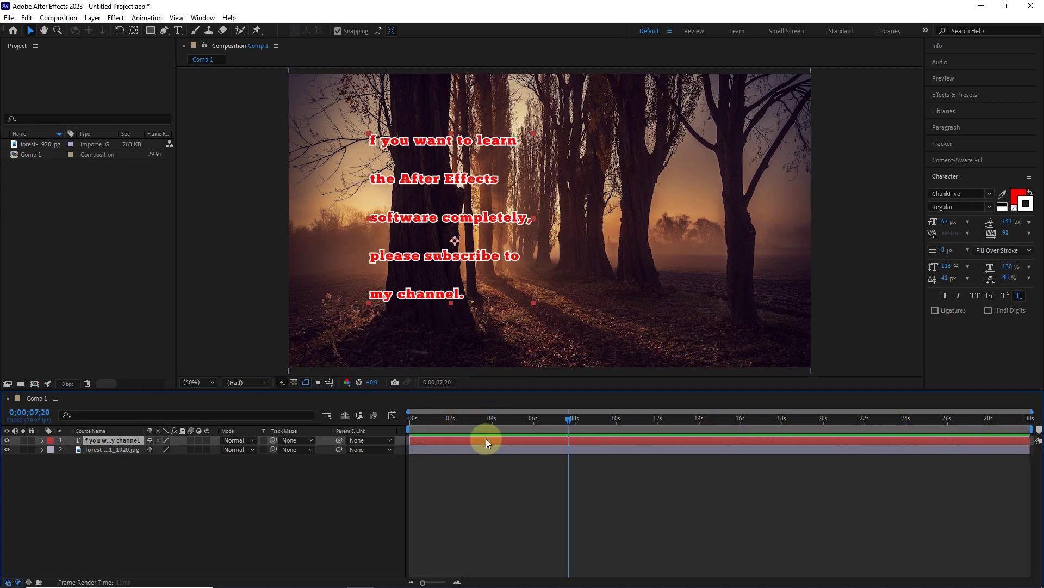
key("space")
mouse_move(1027, 440)
left_mouse_down()
mouse_move(611, 441)
mouse_move(665, 439)
mouse_move(680, 427)
mouse_move(621, 425)
mouse_move(703, 427)
mouse_move(635, 432)
mouse_move(711, 439)
mouse_move(1033, 447)
left_mouse_up()
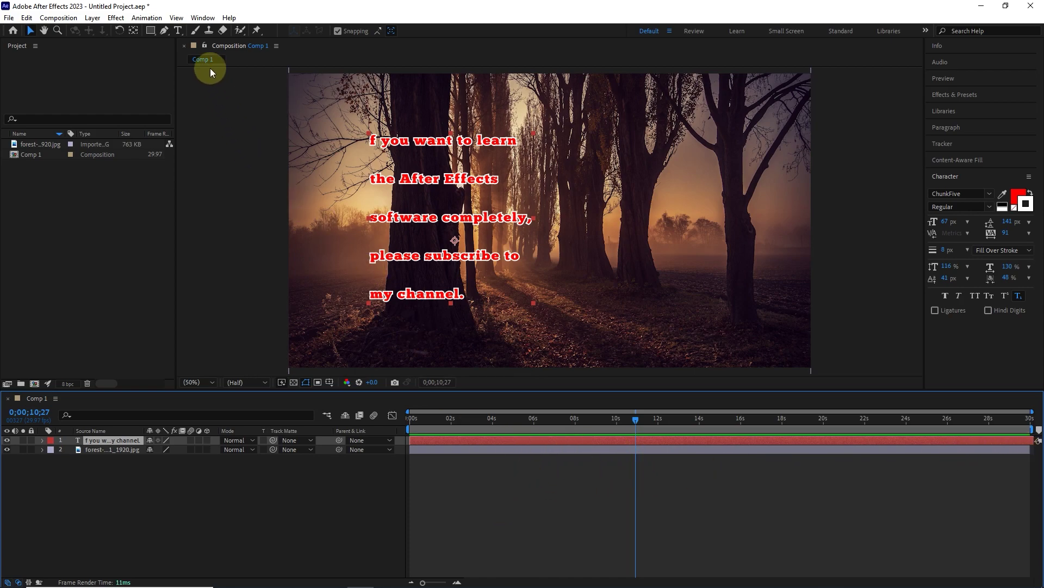
left_click_drag(178, 31, 253, 40)
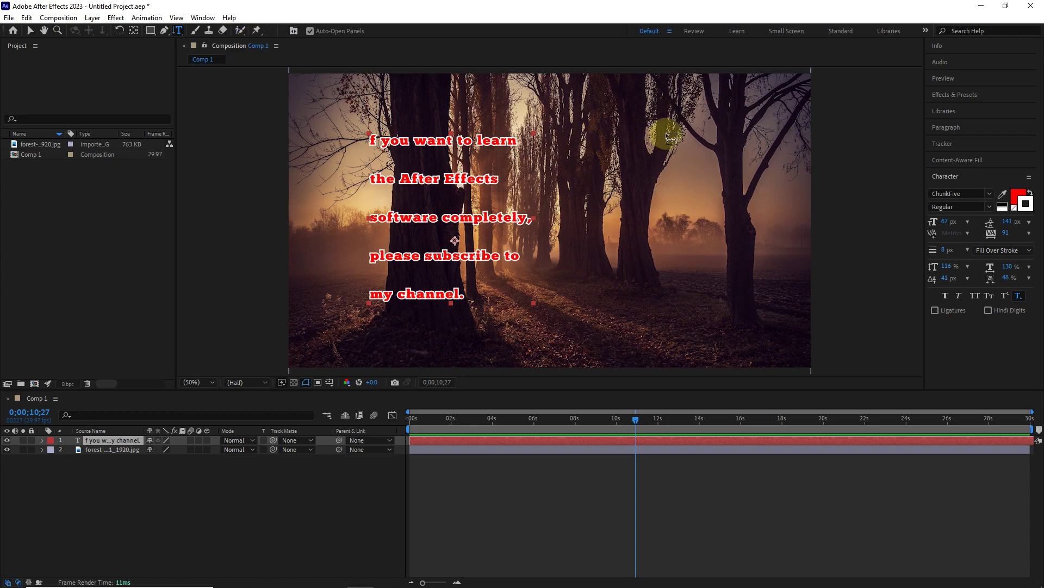
left_click(668, 101)
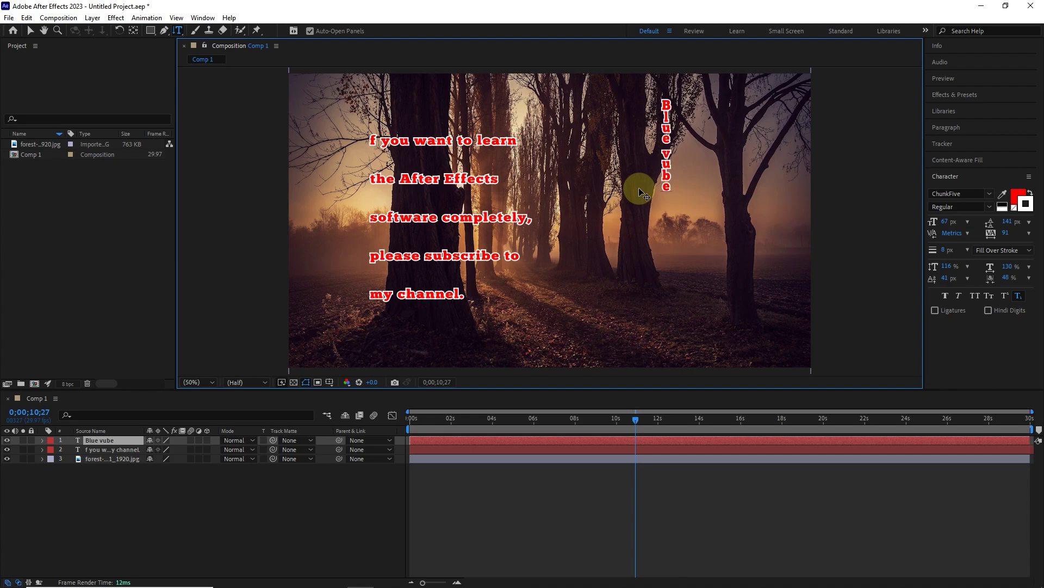
left_click(30, 30)
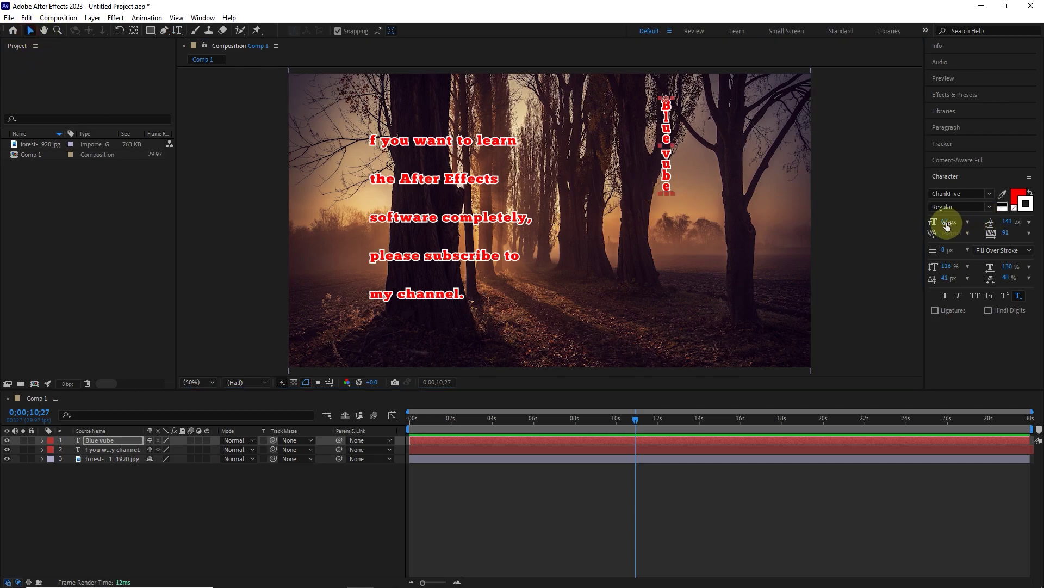
mouse_move(947, 222)
left_mouse_down()
mouse_move(997, 227)
mouse_move(938, 227)
left_mouse_up()
mouse_move(1004, 233)
left_mouse_down()
mouse_move(1025, 240)
mouse_move(952, 234)
mouse_move(1003, 228)
left_mouse_up()
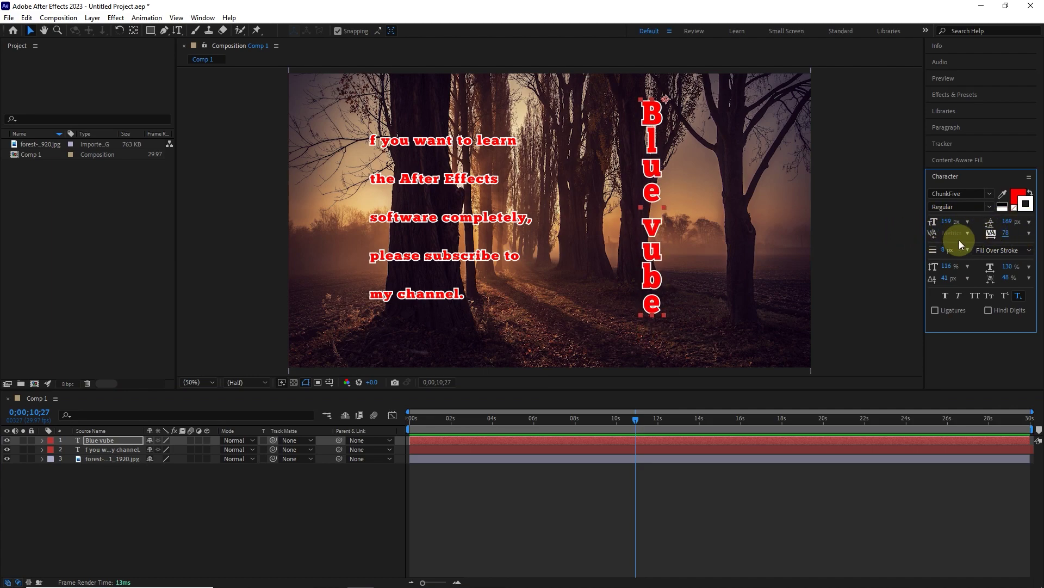
left_click_drag(948, 250, 932, 250)
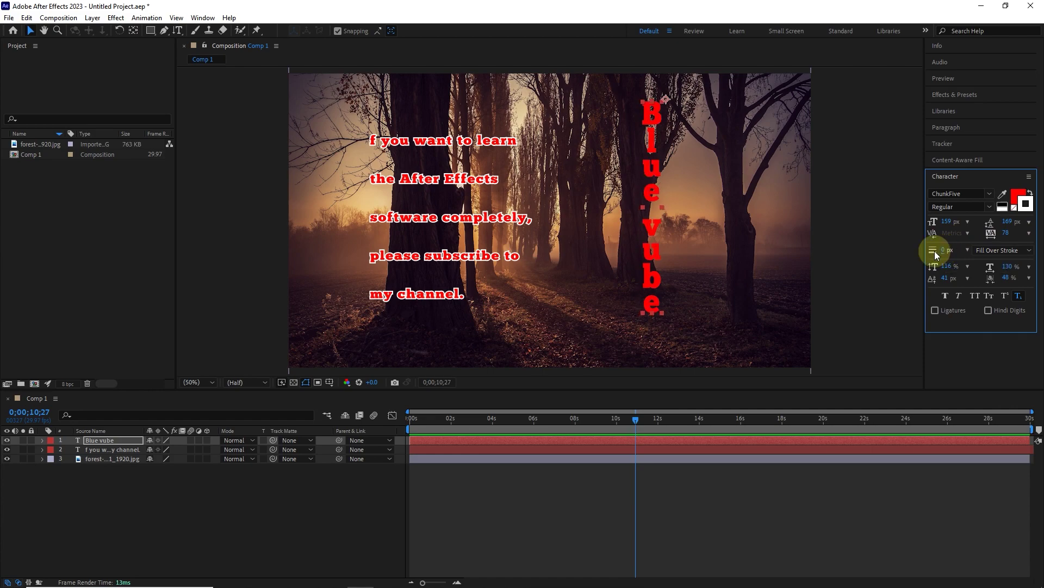
left_click(106, 439)
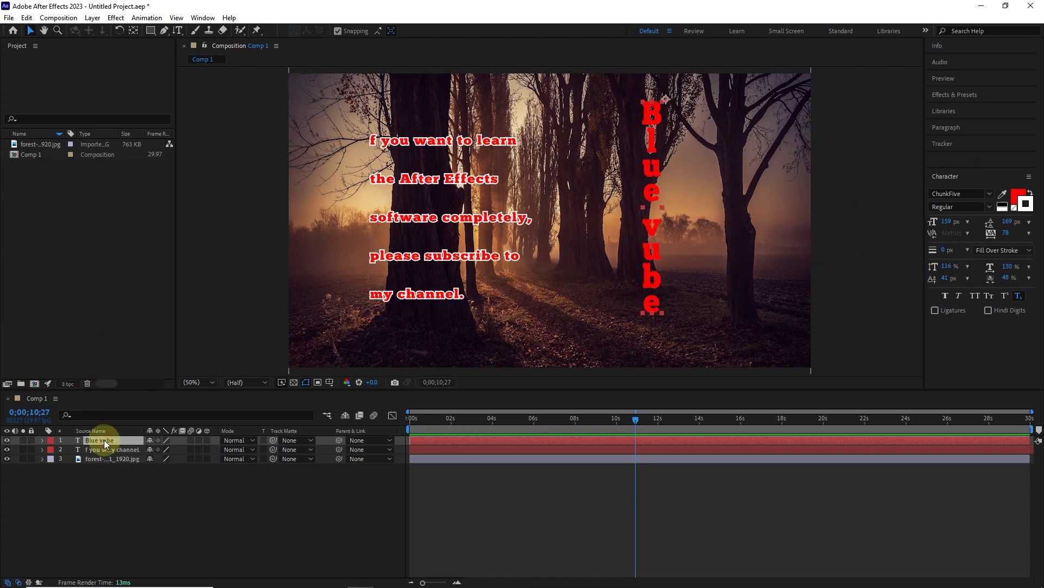
key("Delete")
- Delete the subscribe paragraph layer, then import text.psd as Composition - Retain Layer Sizes with editable layer styles
left_click(110, 440)
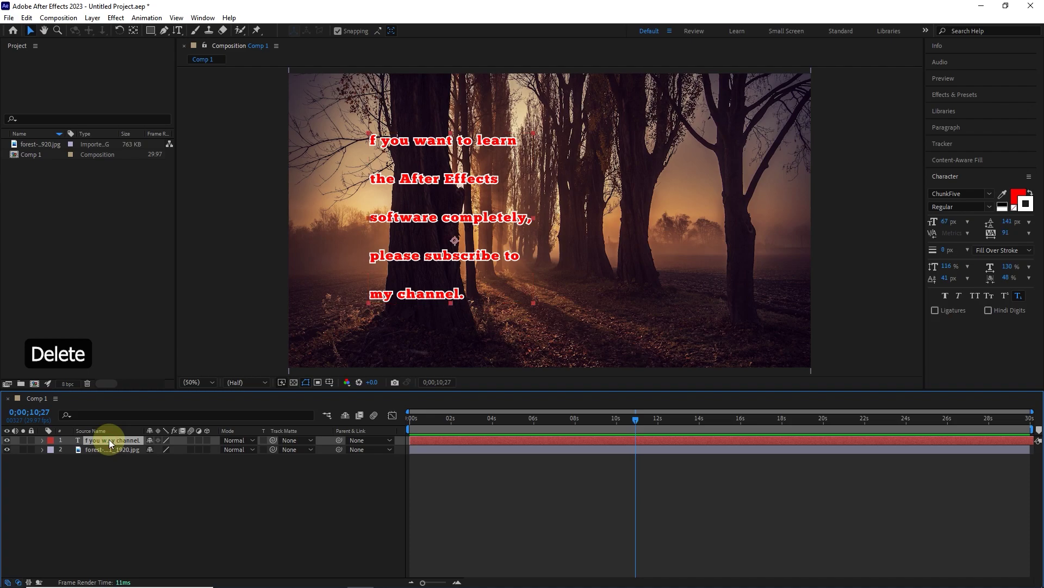
key("Delete")
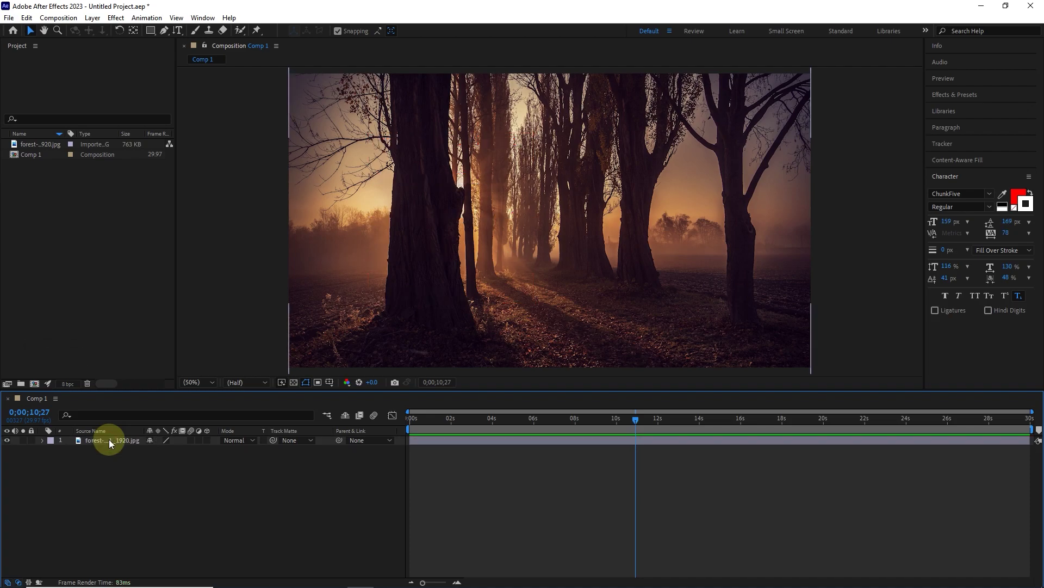
double_click(117, 274)
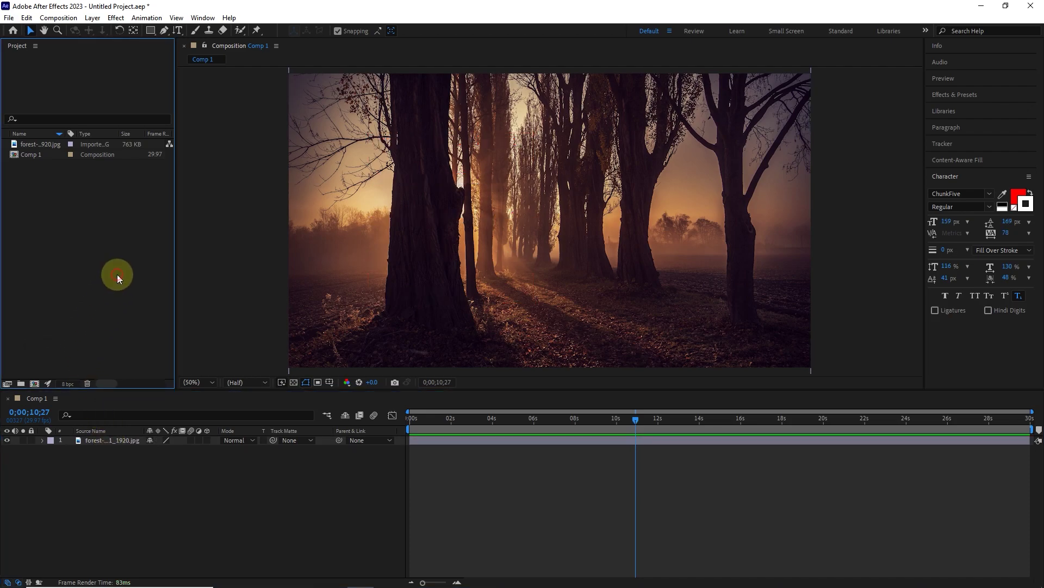
left_click(369, 148)
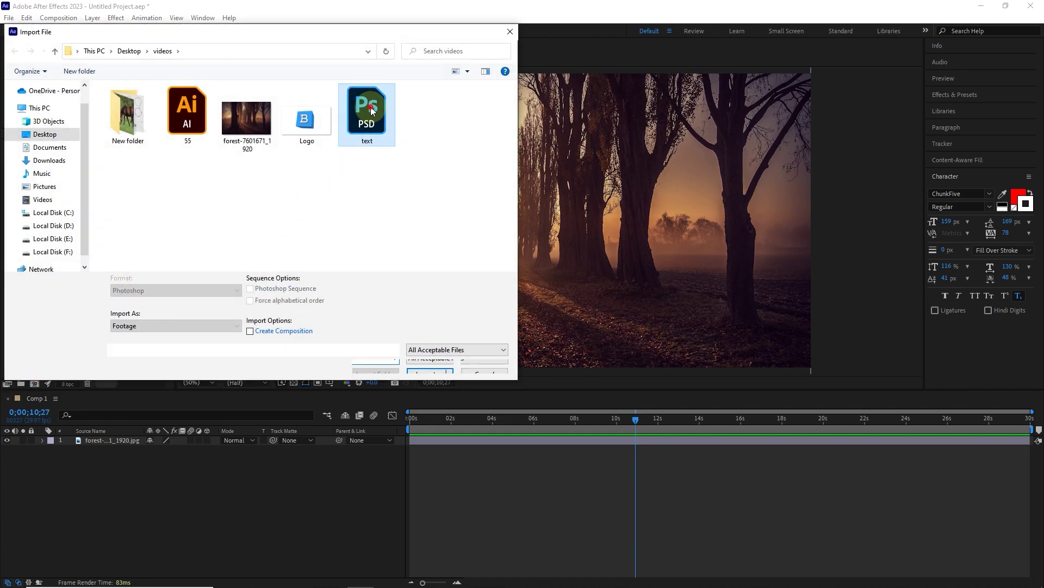
left_click(147, 325)
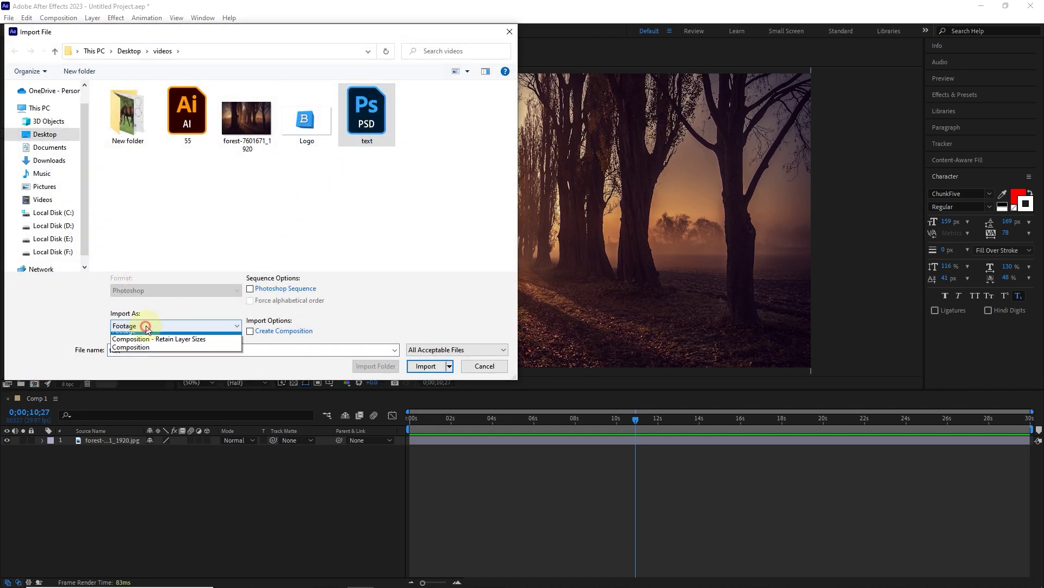
left_click(187, 345)
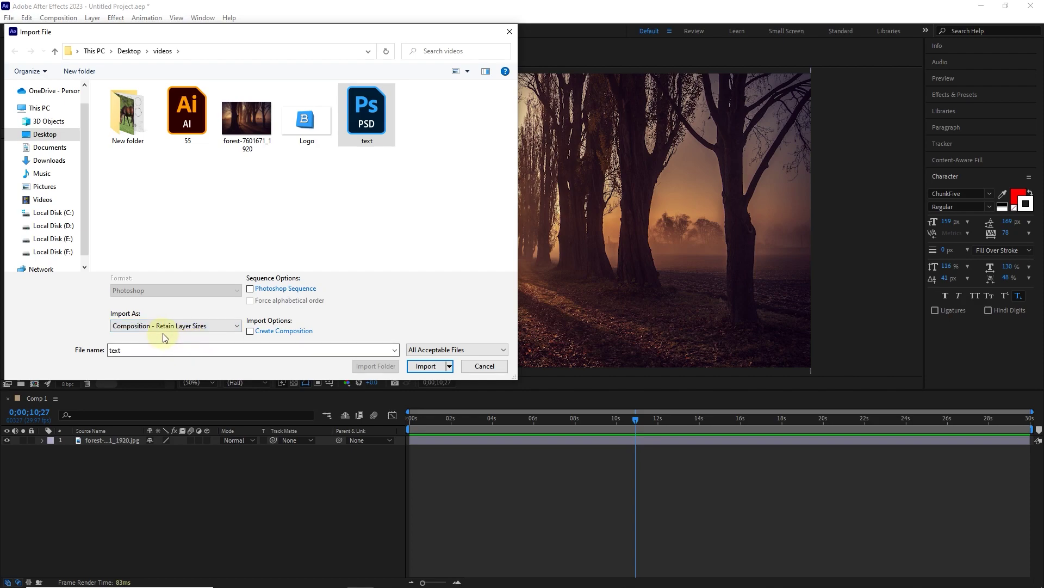
left_click(426, 366)
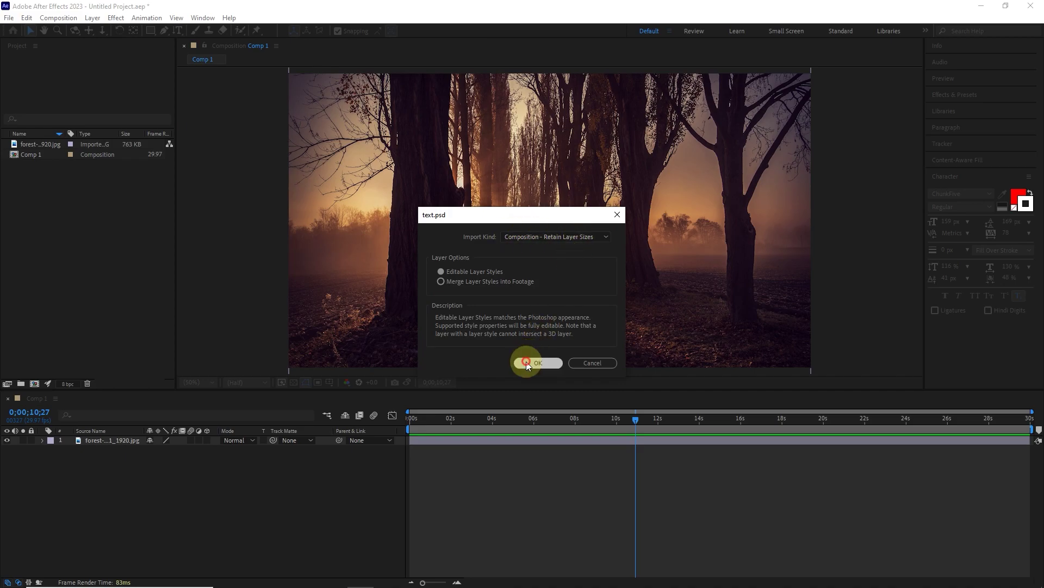
left_click(527, 363)
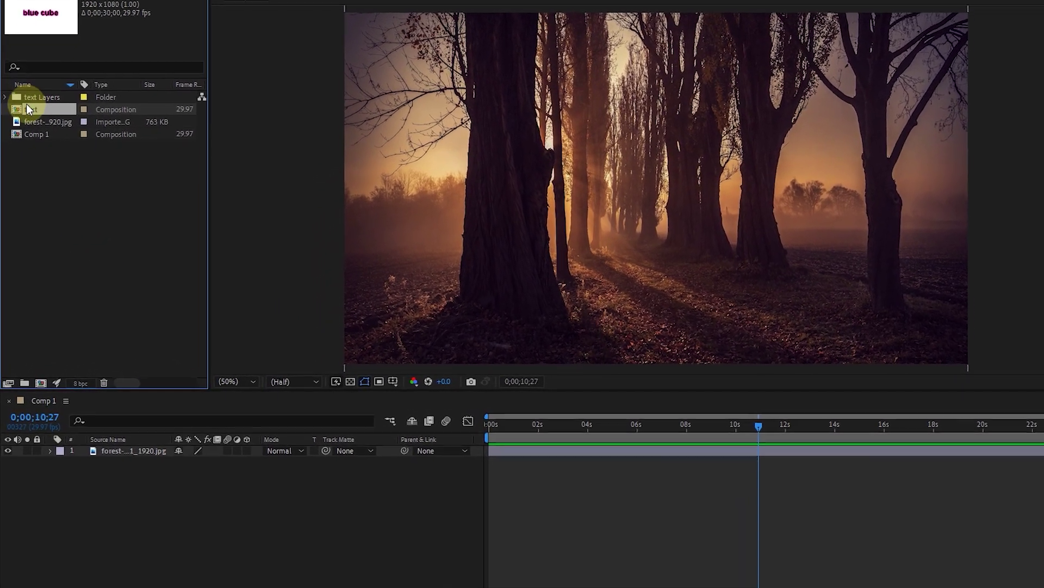
- Open the imported text composition and expand the blue cube layer's Outer Glow settings
double_click(28, 109)
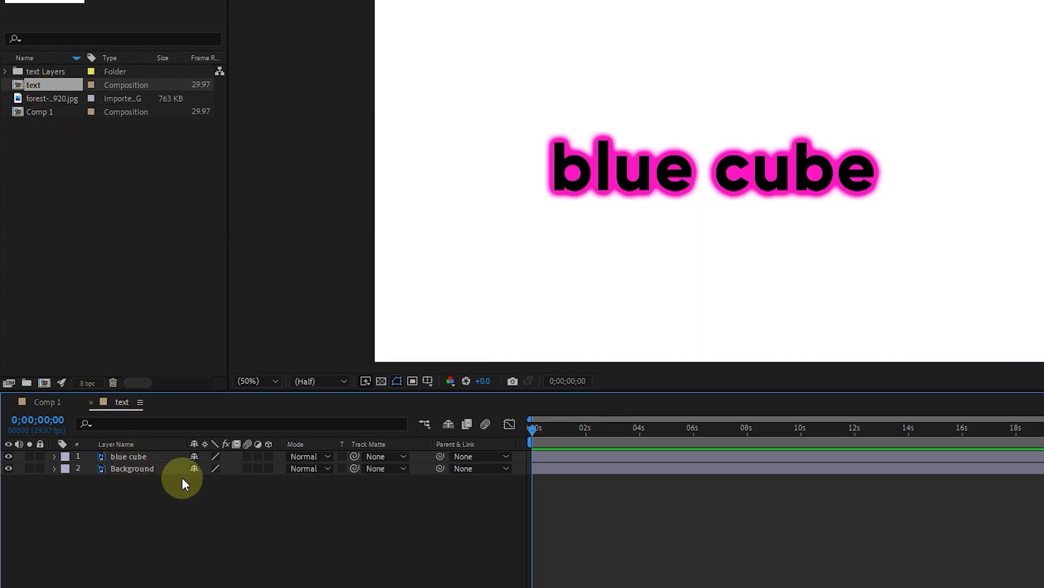
left_click(53, 457)
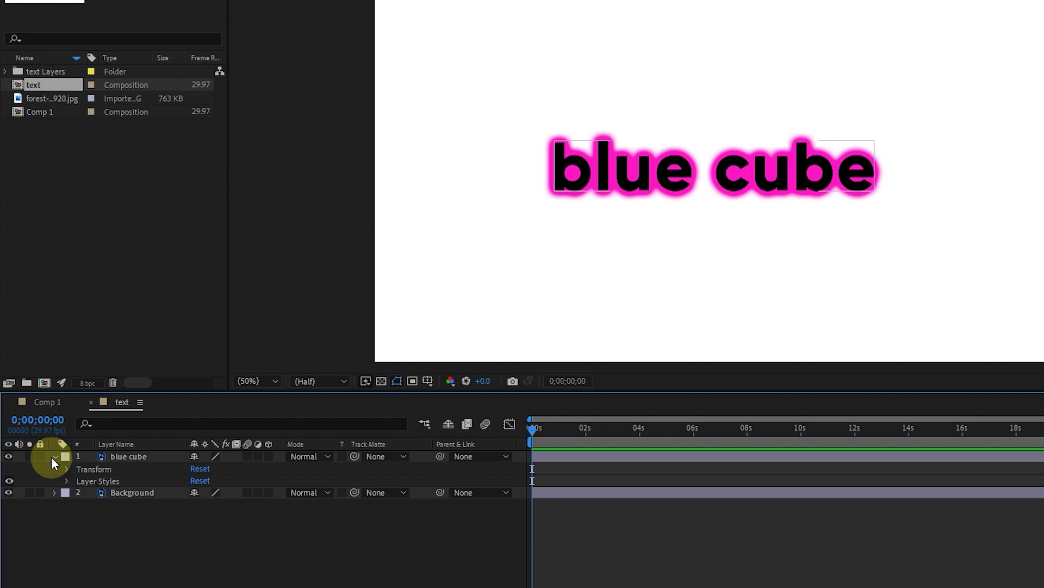
left_click(89, 480)
left_click(66, 481)
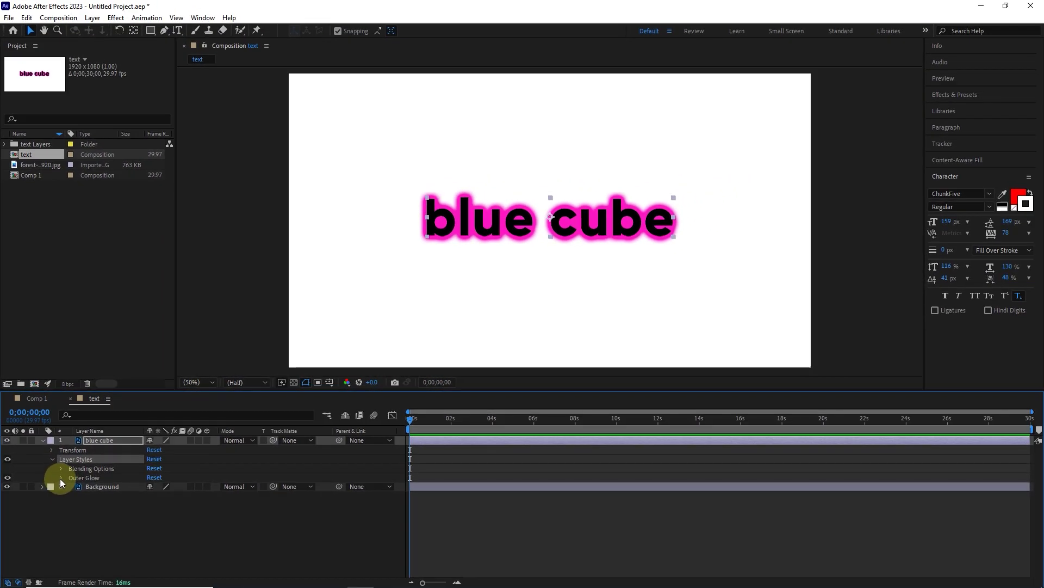
left_click(61, 479)
- Change the Outer Glow colour to green and raise its size to 72
left_click(153, 507)
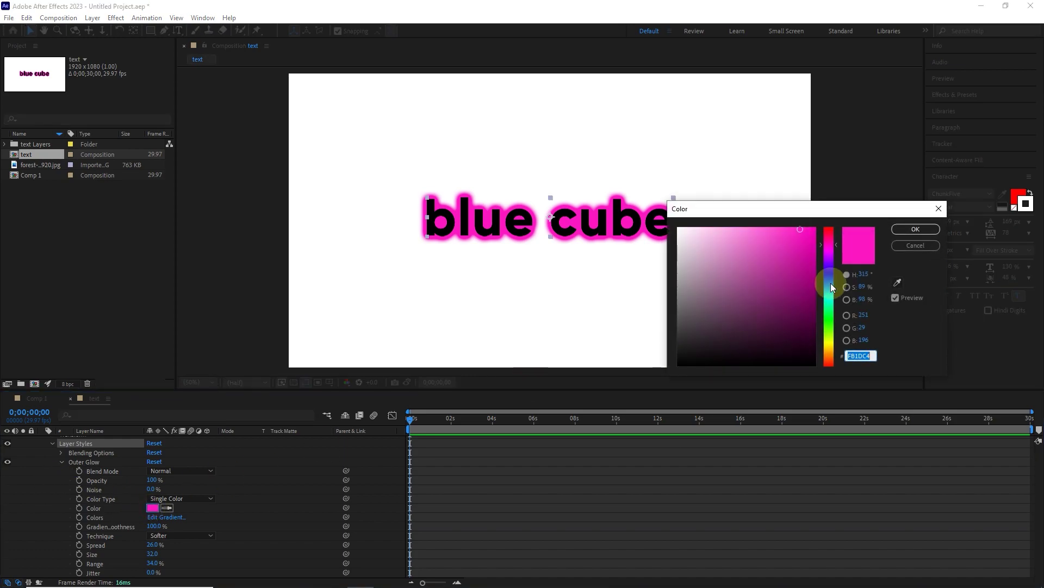
left_click_drag(830, 291, 821, 315)
key("Return")
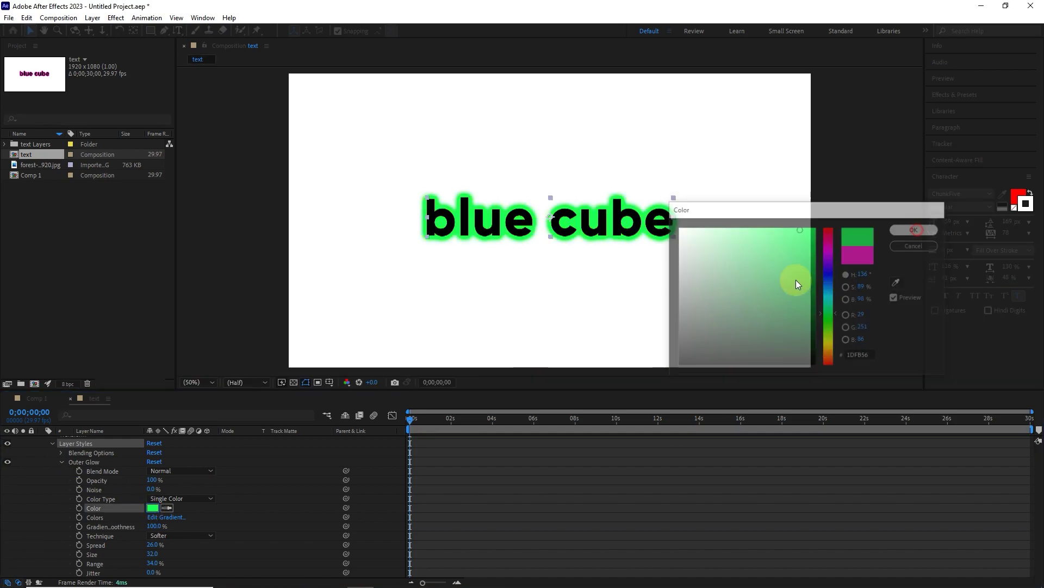
mouse_move(153, 553)
left_mouse_down()
mouse_move(140, 550)
mouse_move(173, 551)
left_mouse_up()
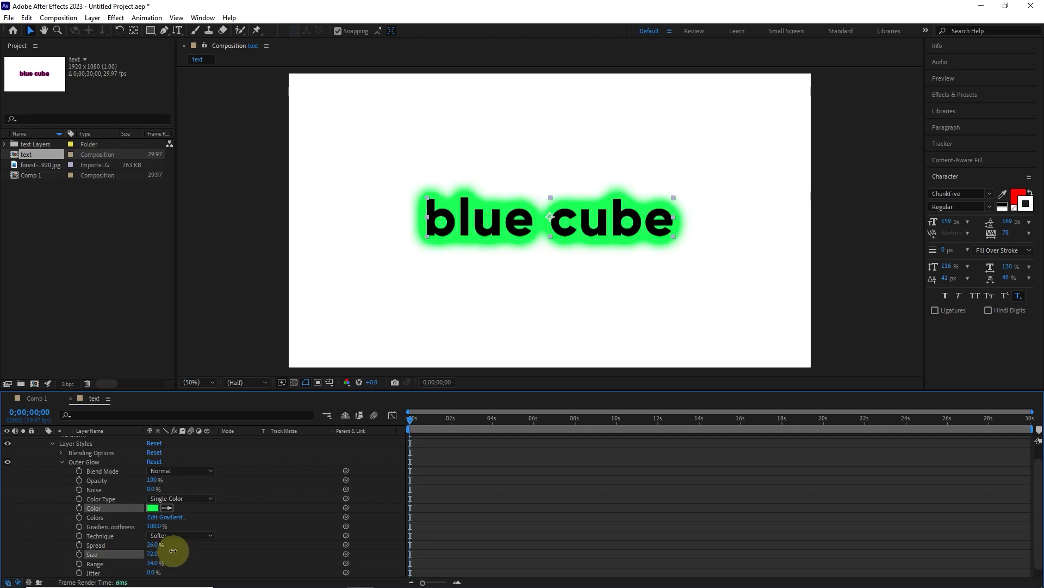
- Convert the blue cube layer with Create > Convert to Editable Text
left_click(62, 462)
left_click(178, 31)
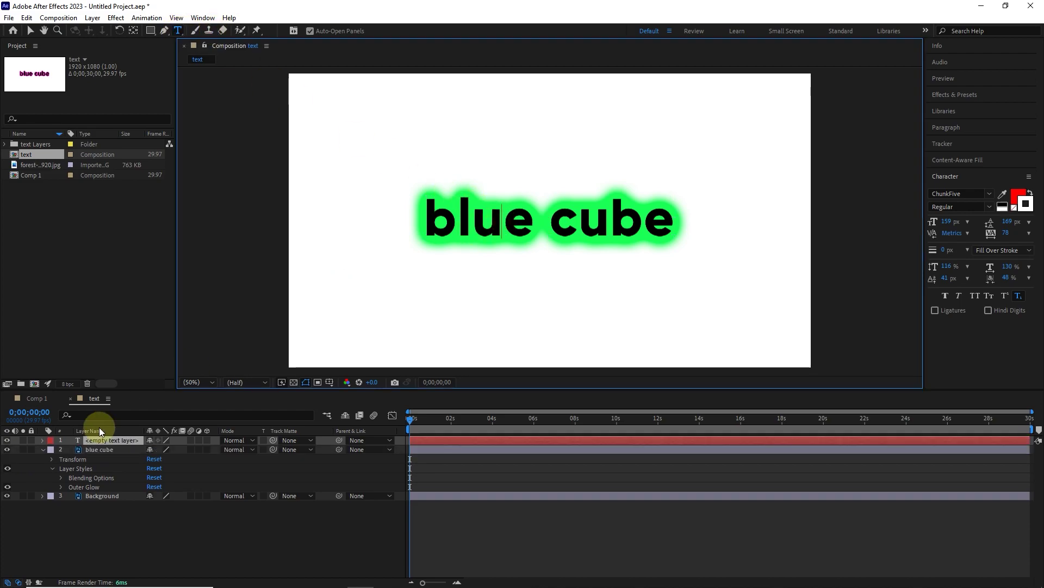
left_click(108, 440)
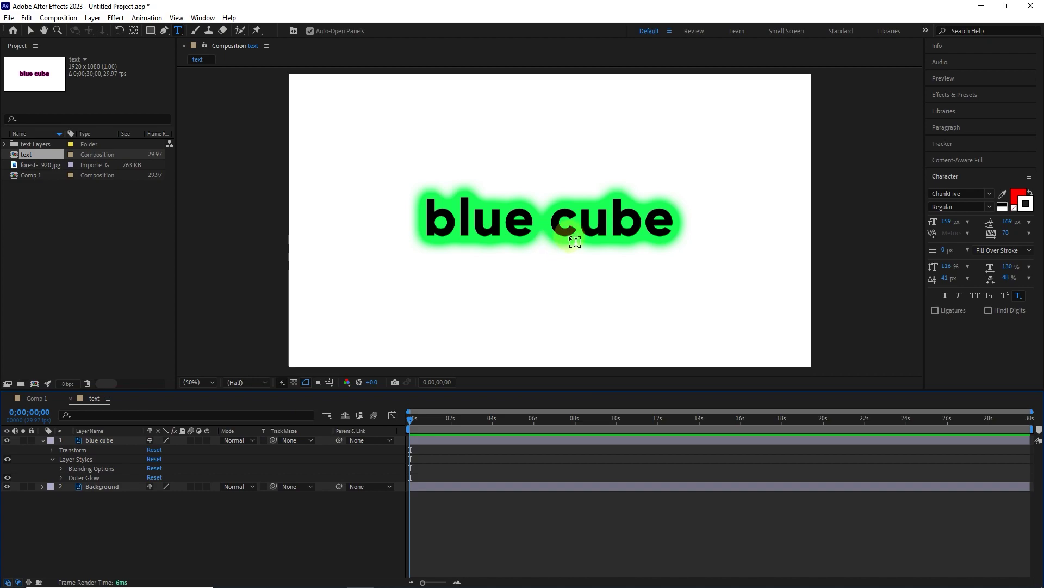
left_click(43, 439)
left_click(89, 442)
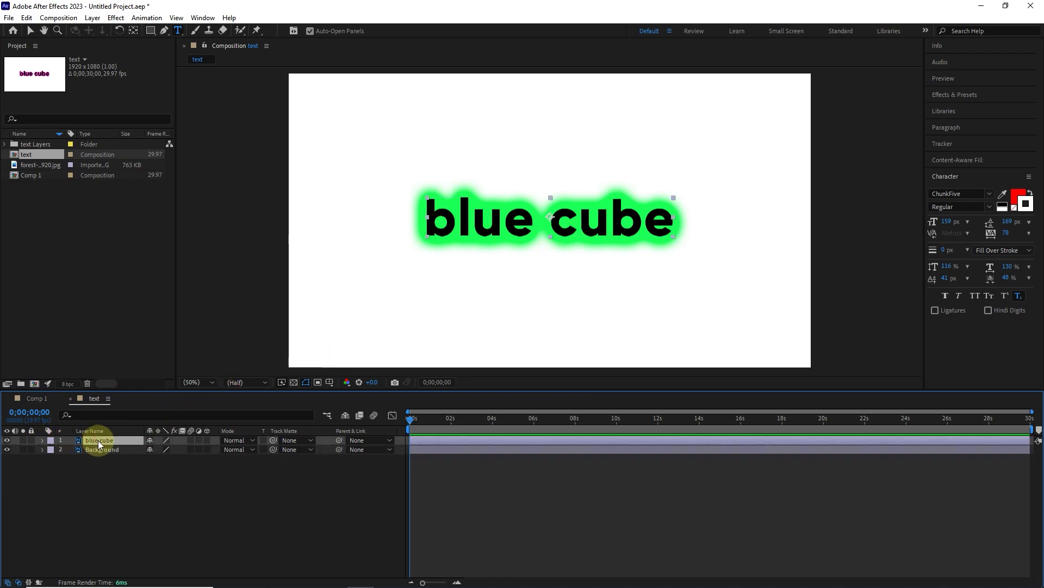
right_click(98, 439)
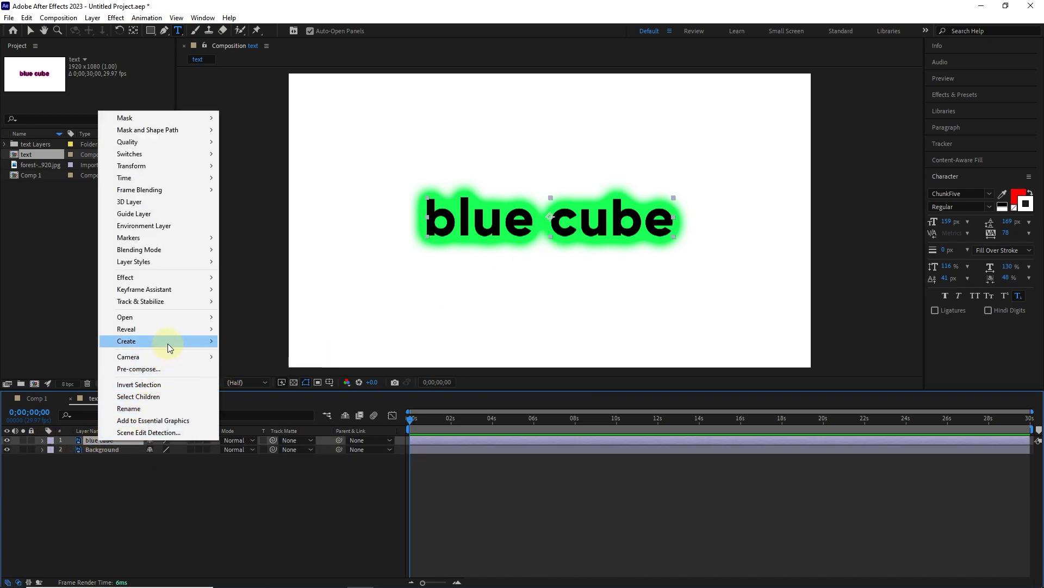
mouse_move(205, 341)
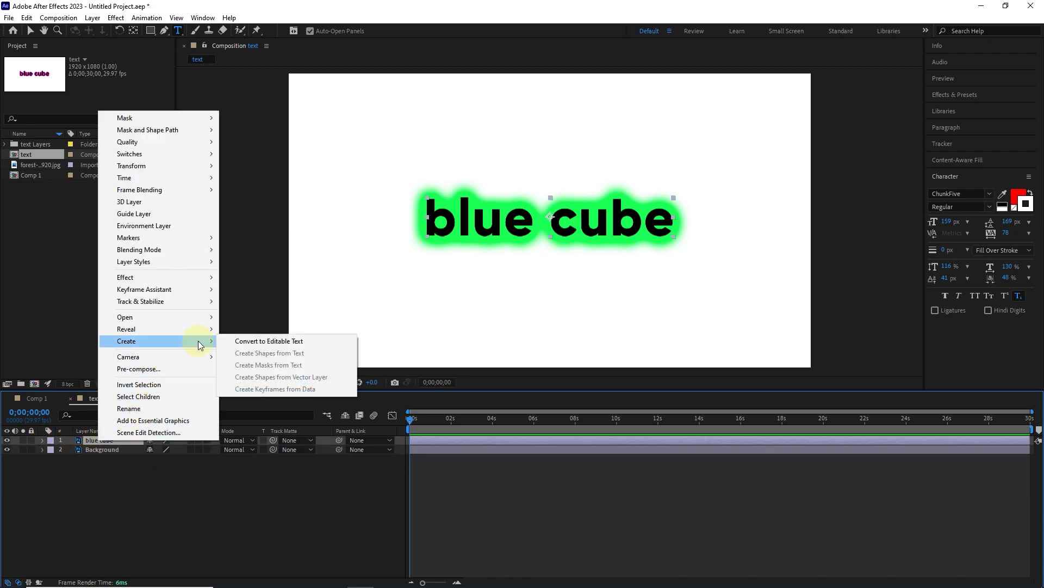
left_click(302, 342)
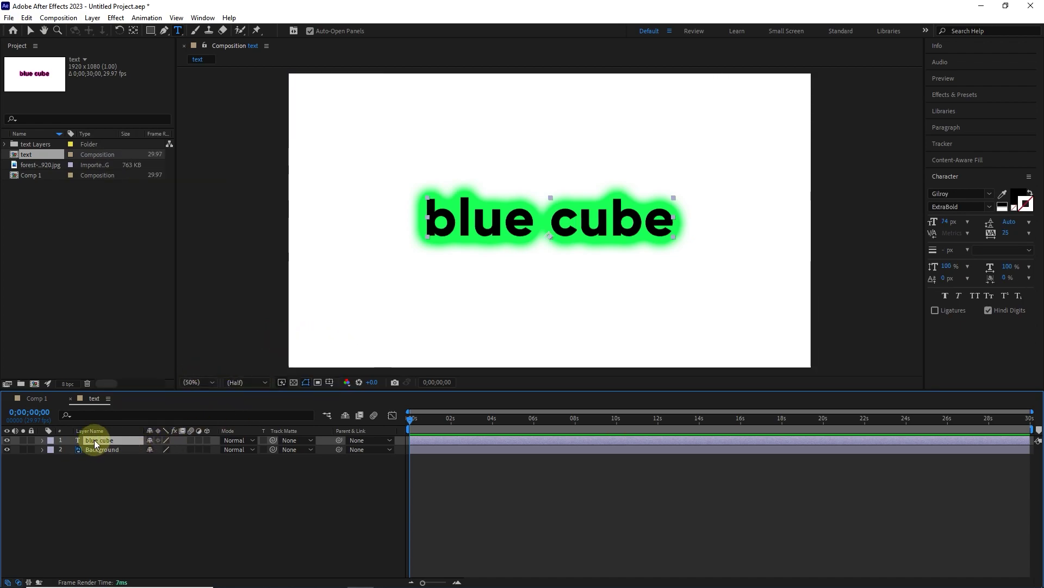
- Edit the converted text, deleting characters until it reads just 'blue'
left_click(663, 219)
type("af")
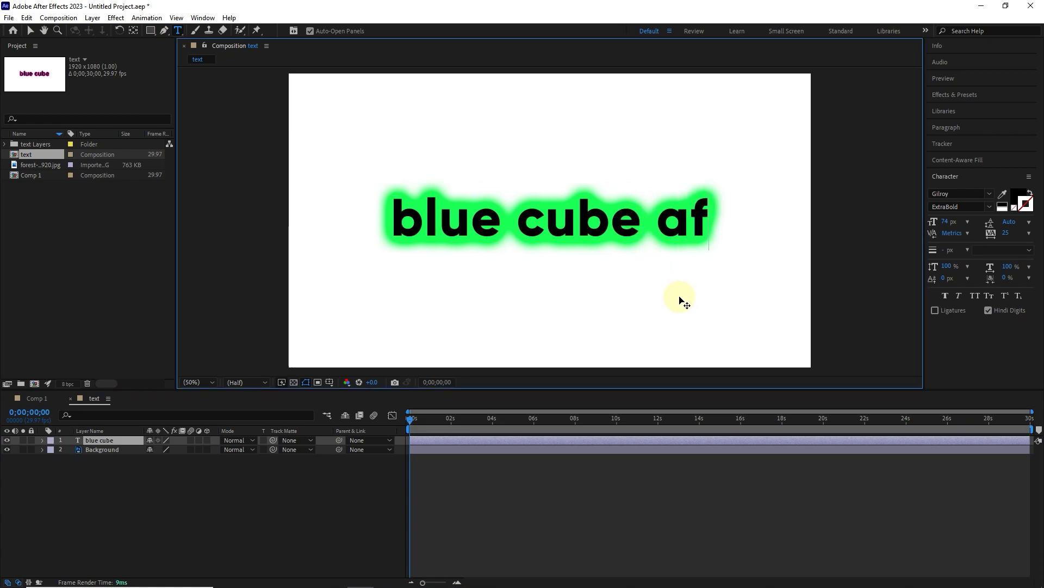
key("BackSpace")
key("BackSpace")
key("BackSpace")
key("BackSpace")
key("BackSpace")
key("BackSpace")
key("BackSpace")
key("BackSpace")
key("Escape")
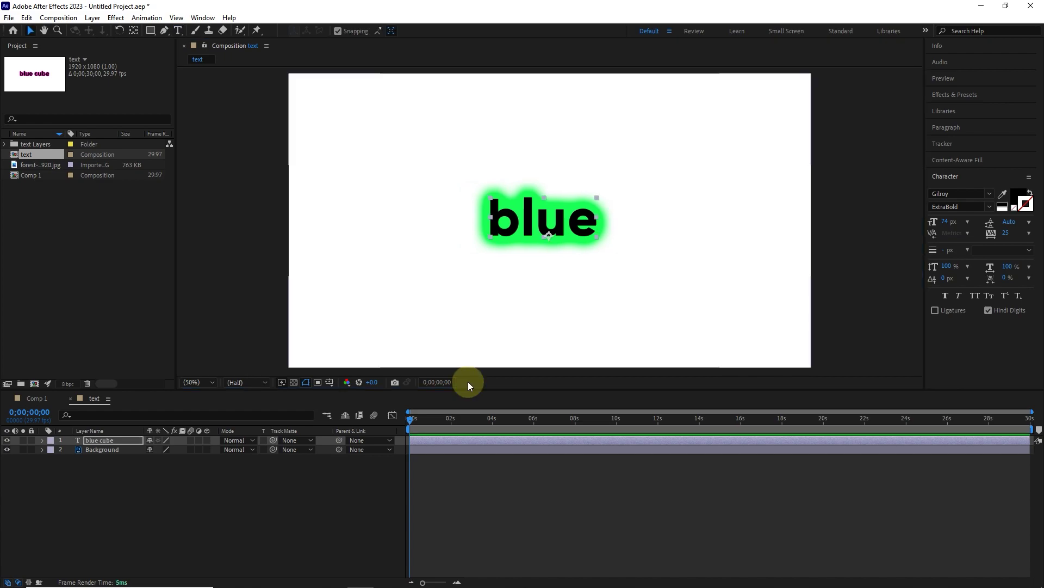
- In Comp 1, draw a paragraph box over the forest and paste the subscribe sentence
left_click(34, 397)
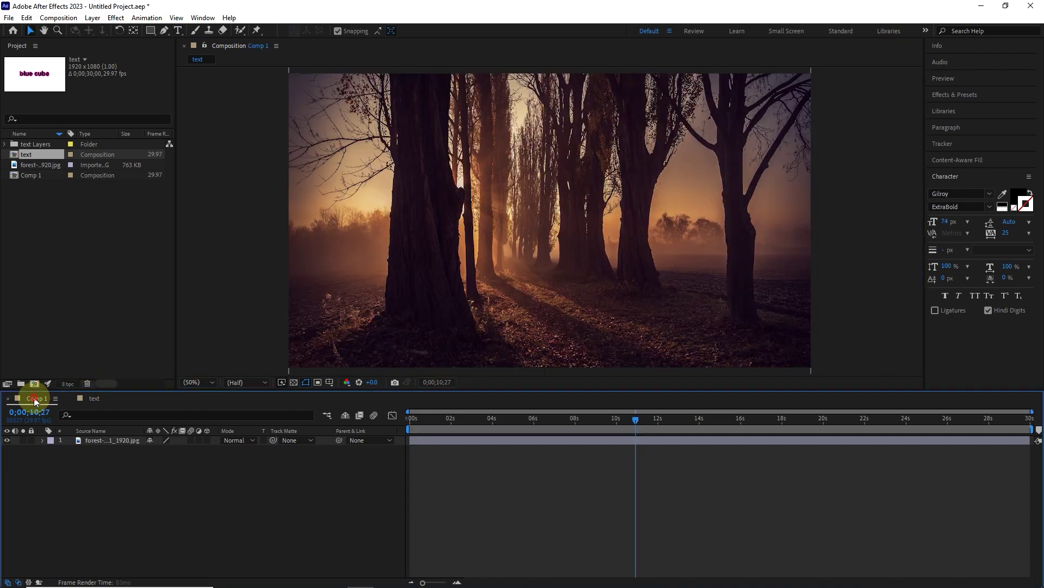
left_click(178, 30)
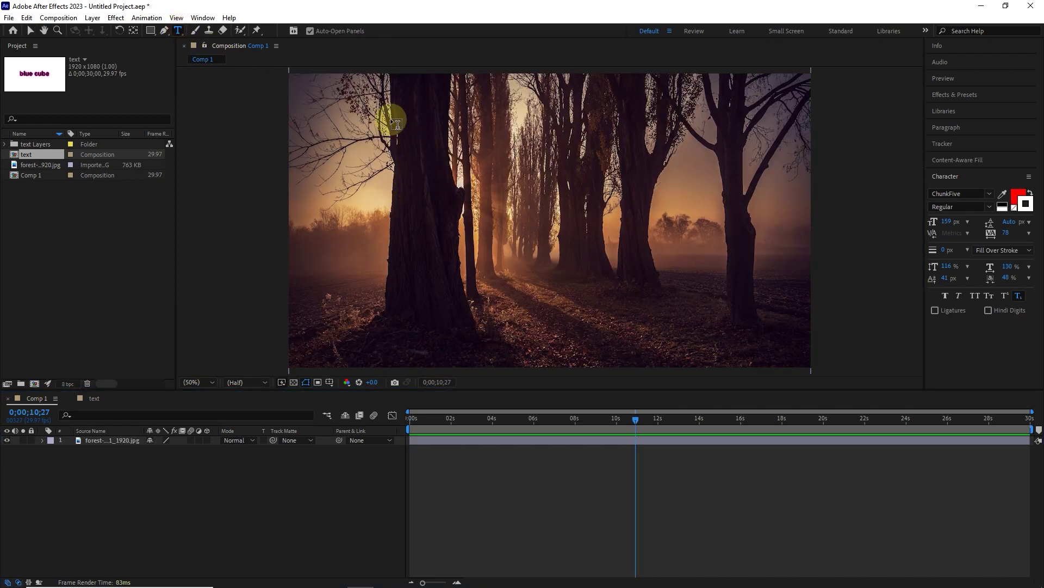
left_click_drag(388, 115, 569, 337)
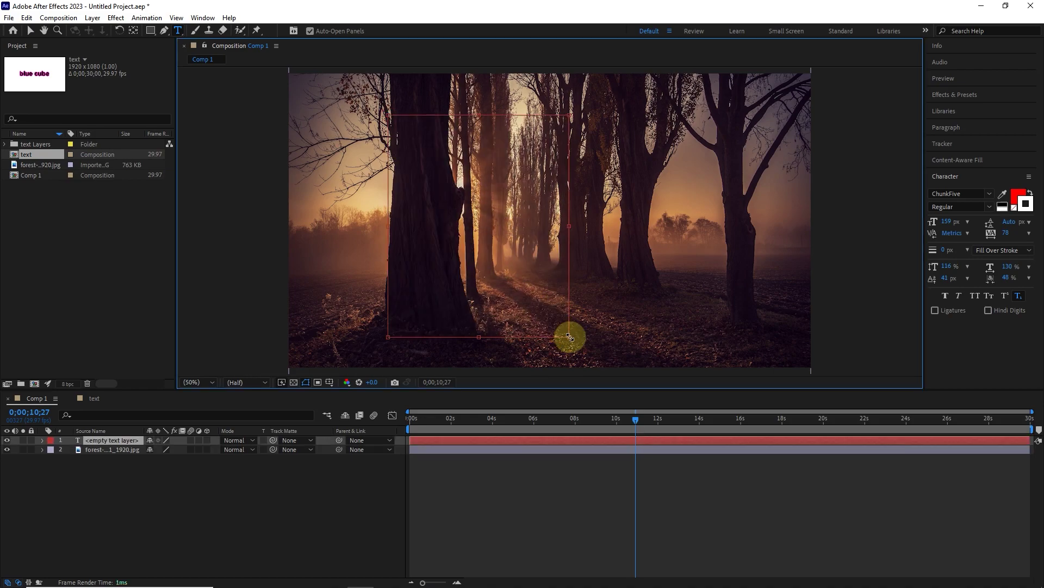
key("ctrl+v")
left_click(30, 30)
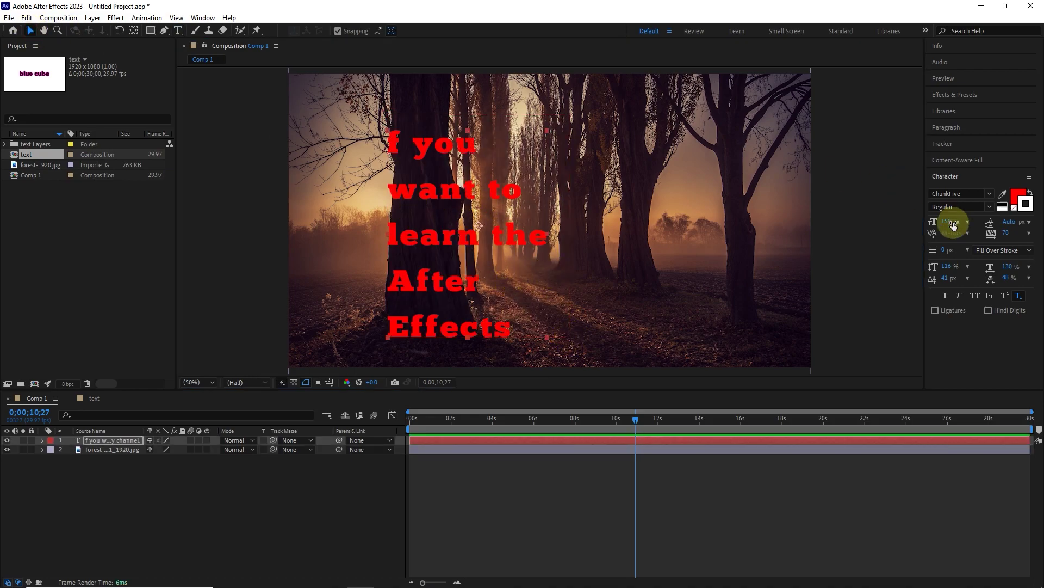
- Set the paragraph text to 74 px with a white fill colour
left_click_drag(946, 221, 894, 226)
left_click(1019, 195)
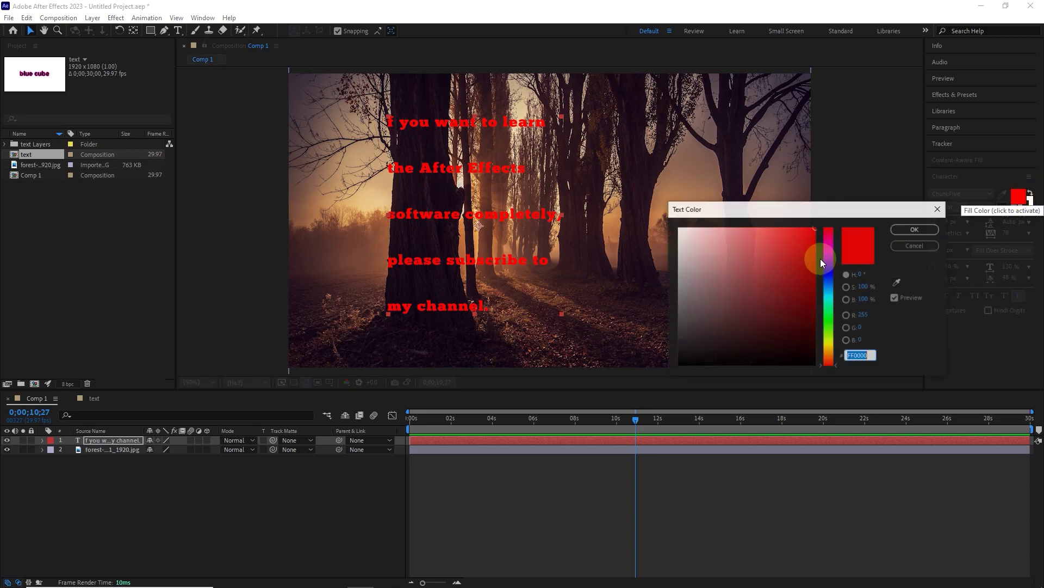
left_click(680, 228)
left_click(904, 228)
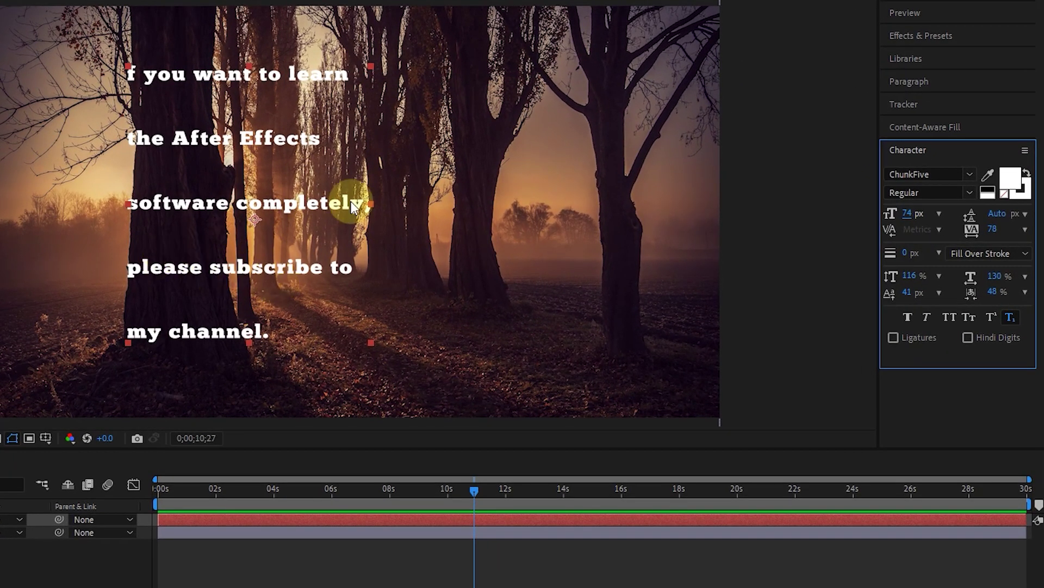
- Try the Paragraph panel alignment and direction options, settling on left-aligned, left-to-right text
left_click(950, 118)
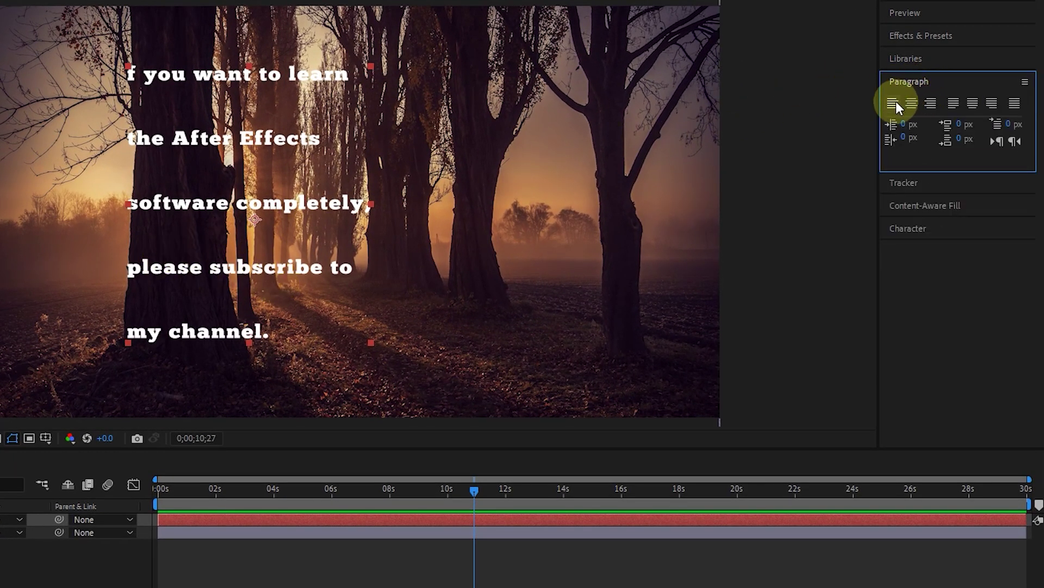
left_click(911, 102)
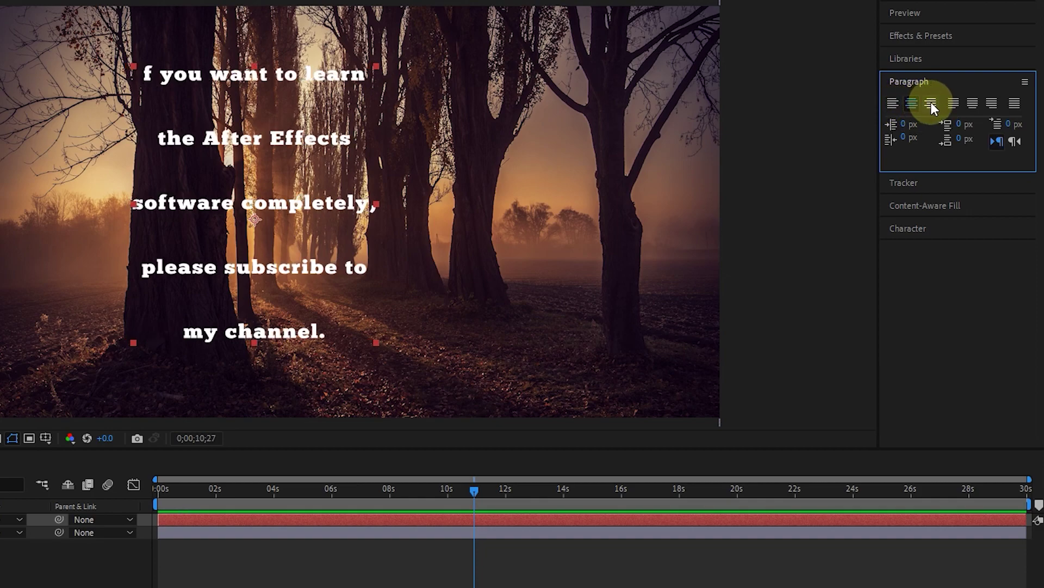
left_click(931, 102)
left_click(954, 102)
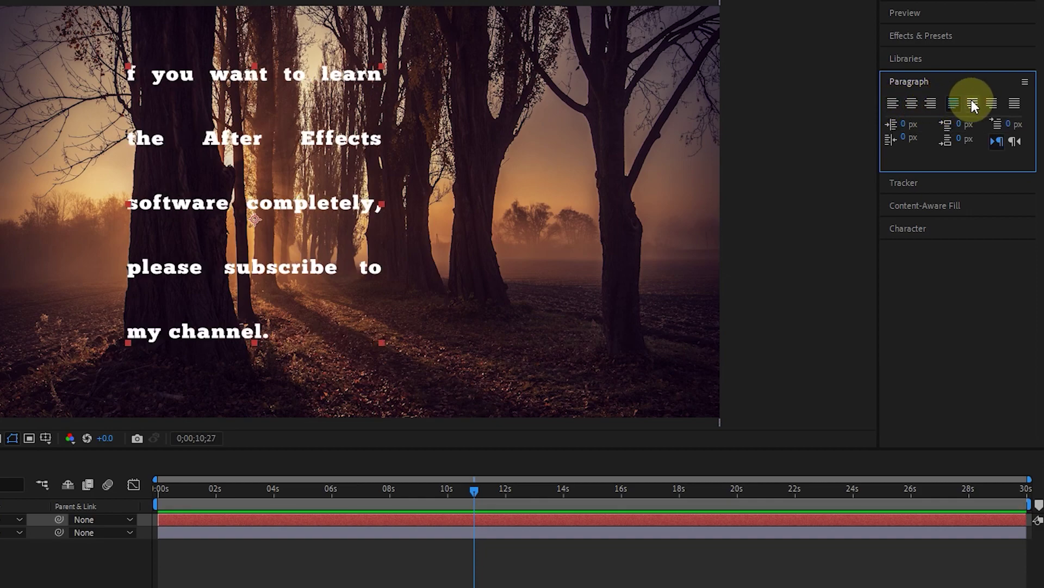
left_click(973, 104)
left_click(1015, 103)
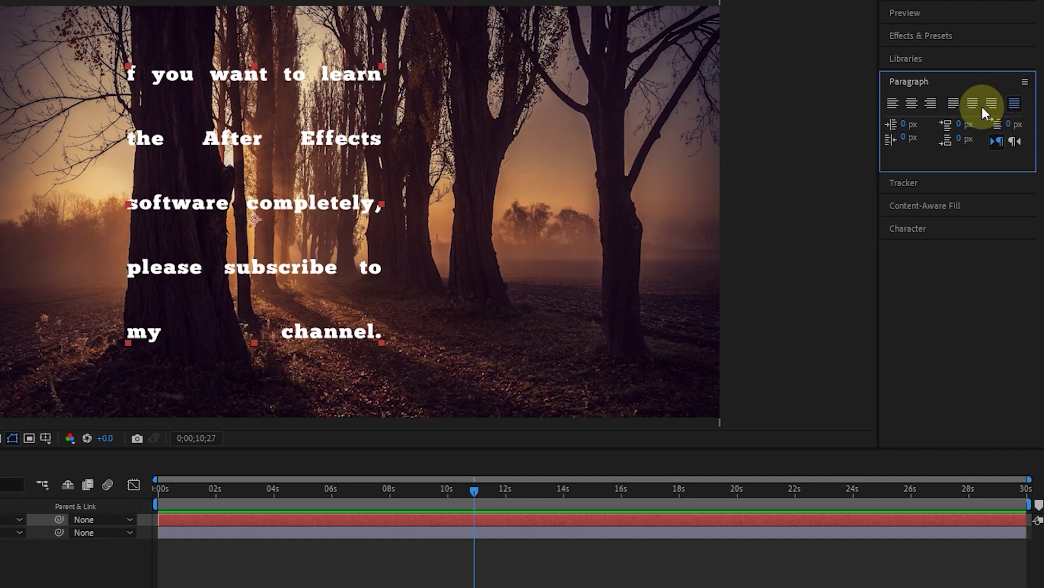
left_click(896, 104)
left_click(914, 104)
left_click(891, 101)
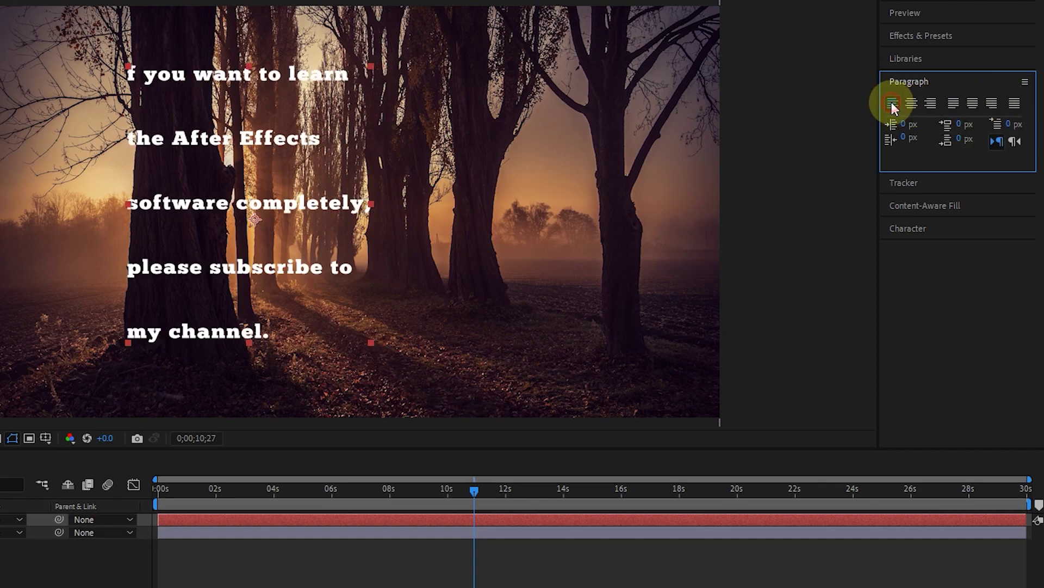
left_click(1014, 140)
left_click(998, 141)
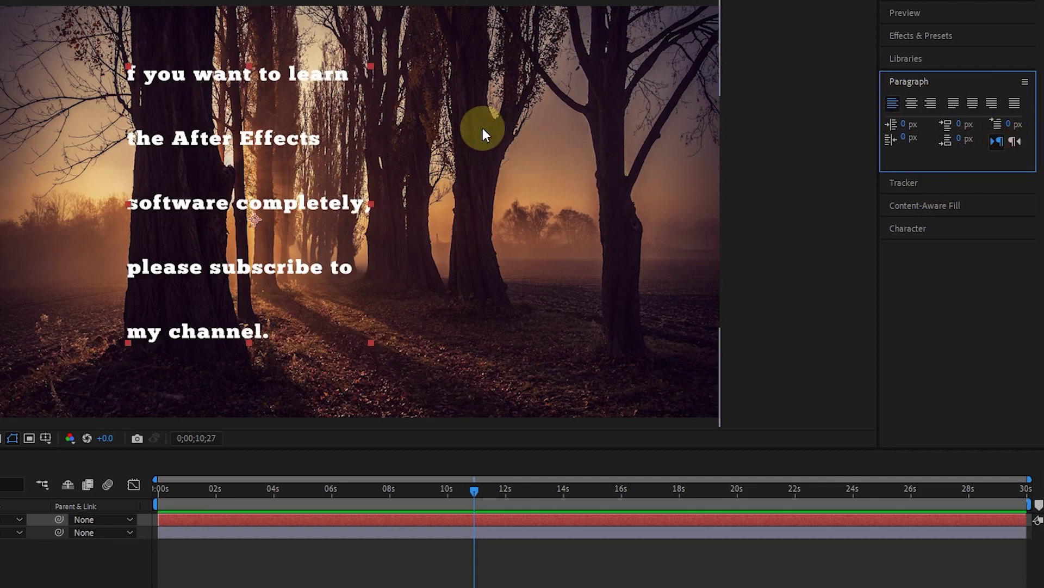
- Add two 'blue' text layers right of the paragraph and move the second up and right
left_click(504, 93)
type("blue")
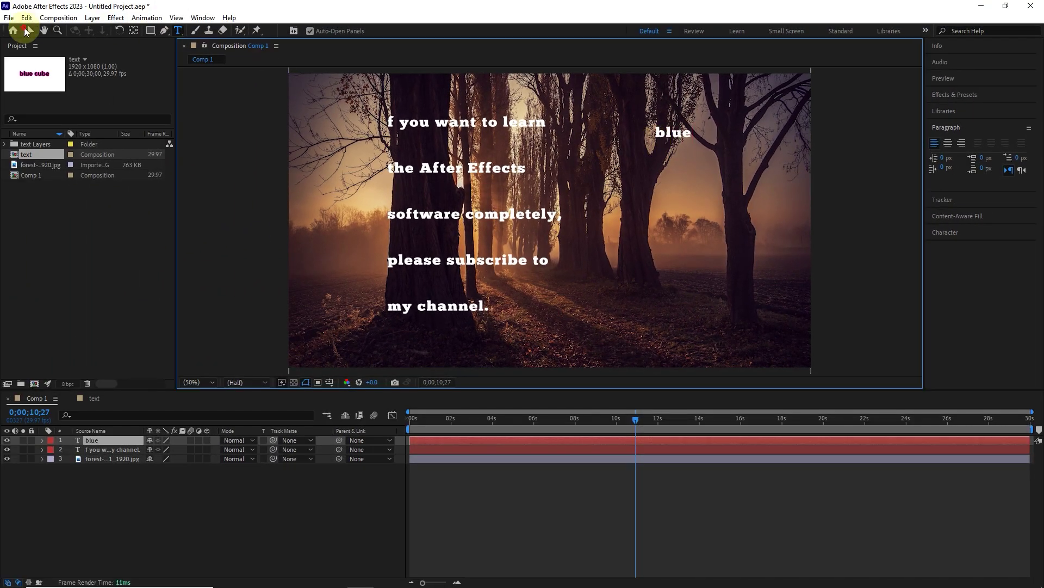
left_click(1021, 170)
left_click(176, 30)
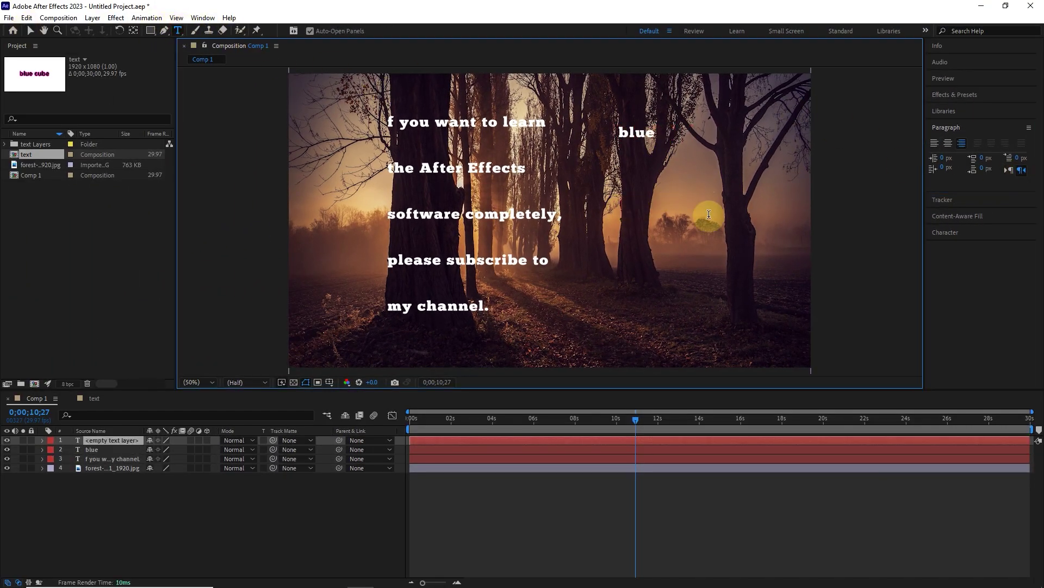
left_click(709, 214)
type("blue")
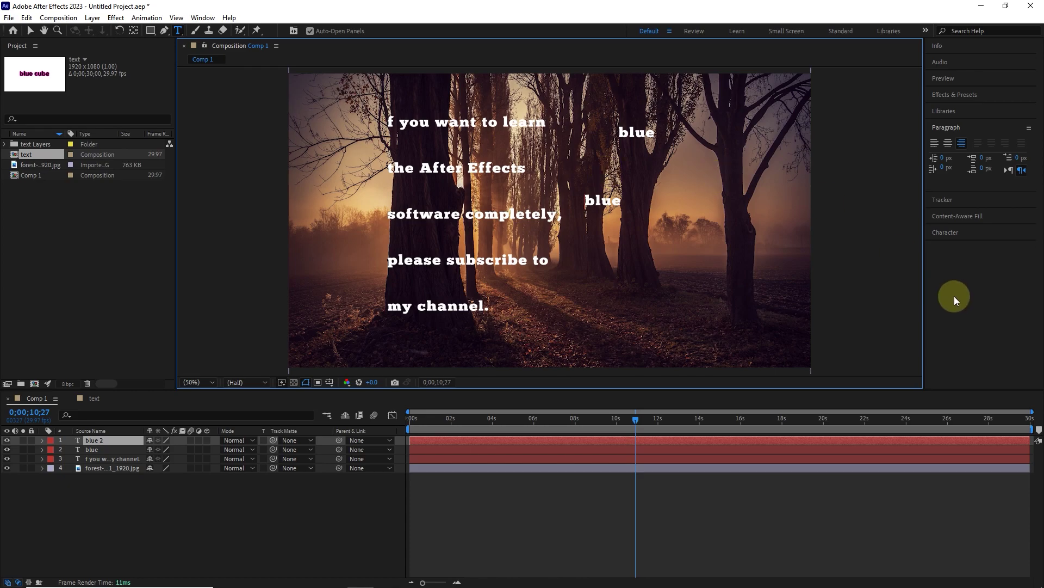
type("v")
left_click_drag(603, 201, 643, 192)
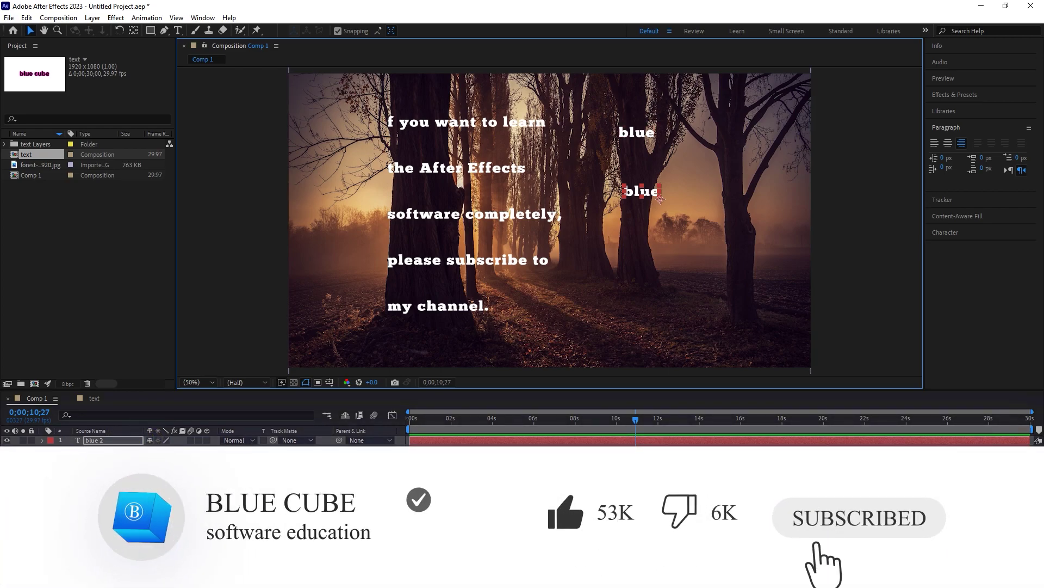
left_click(132, 491)
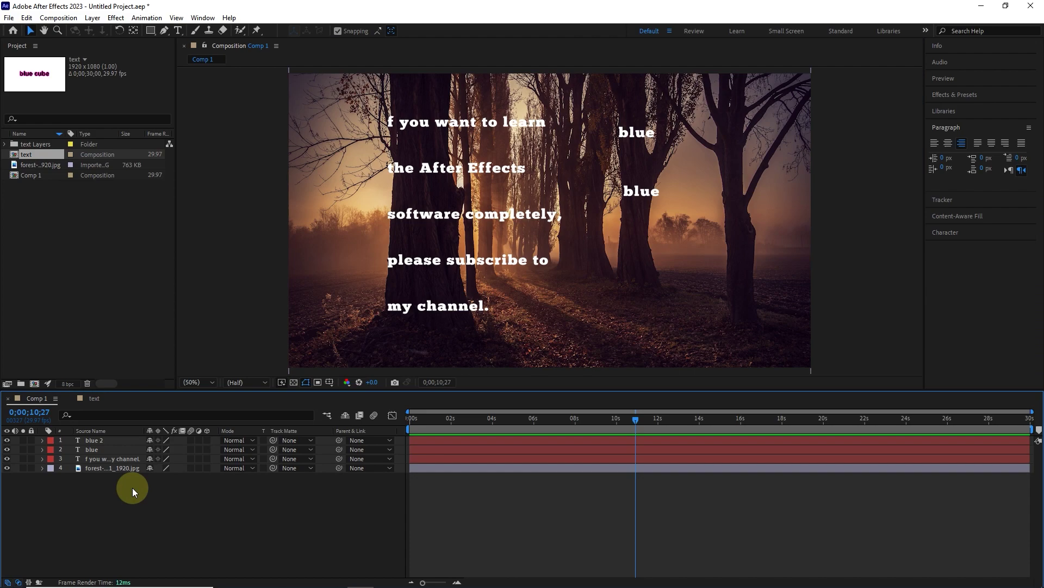